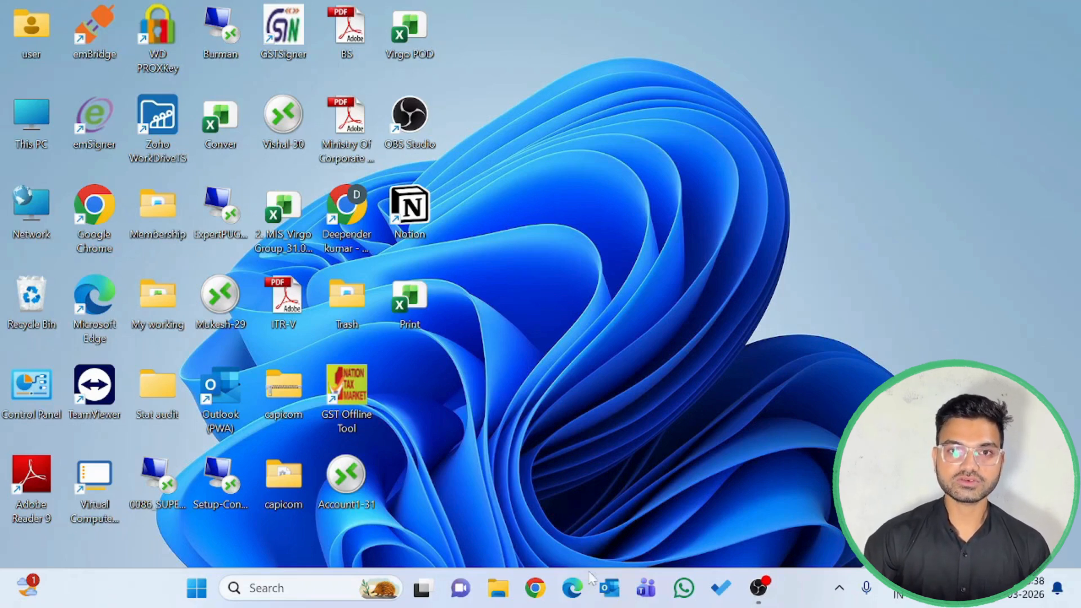
Search the web in Microsoft Edge for "zoho books login" and open the Zoho Books sign-in result
left_click(572, 589)
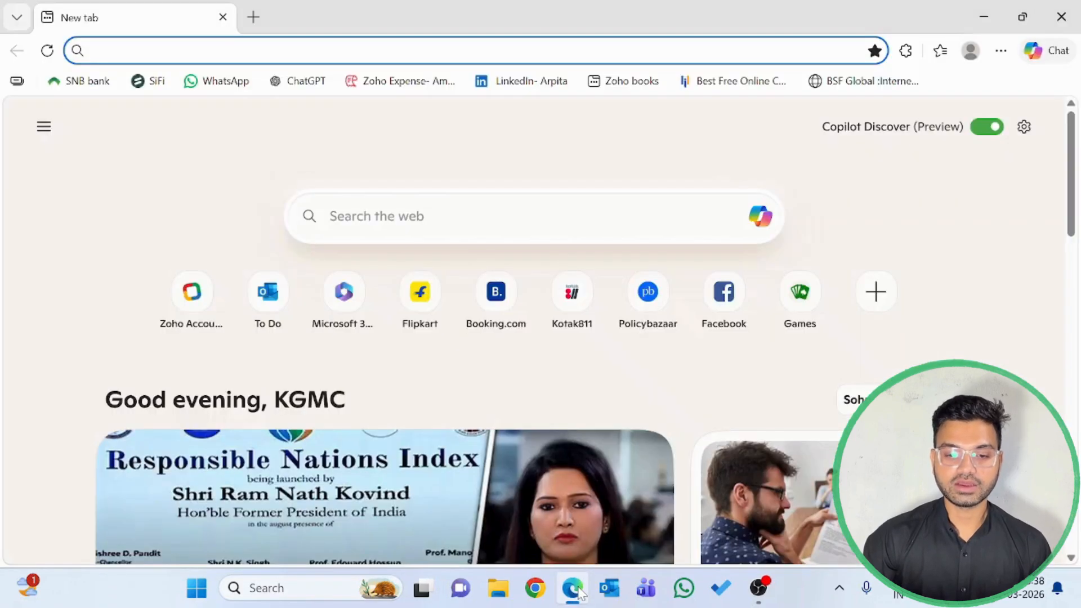
type("z")
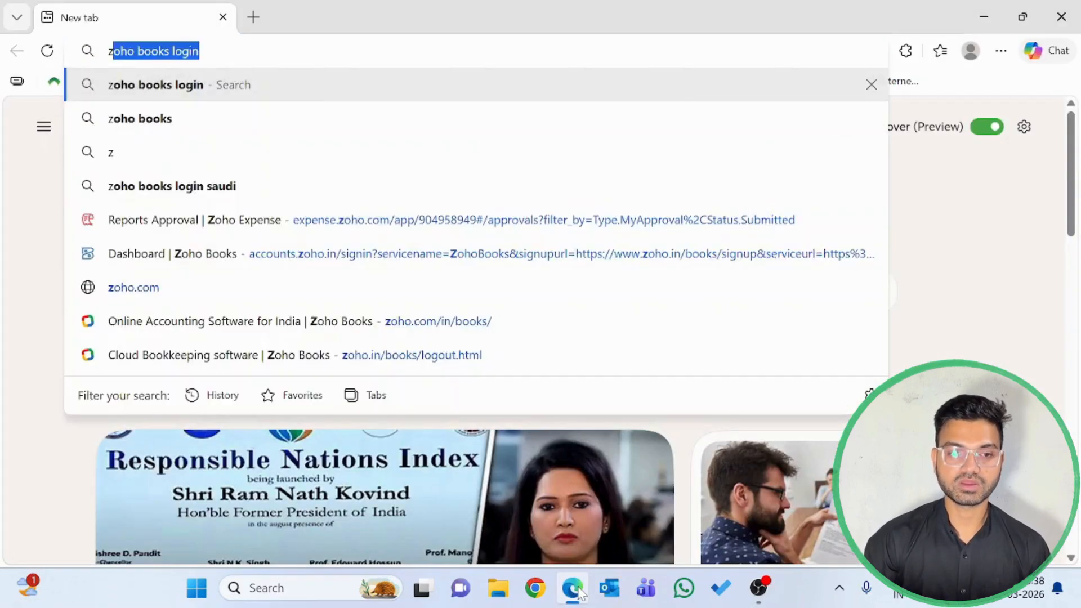
type("oho")
key("Right")
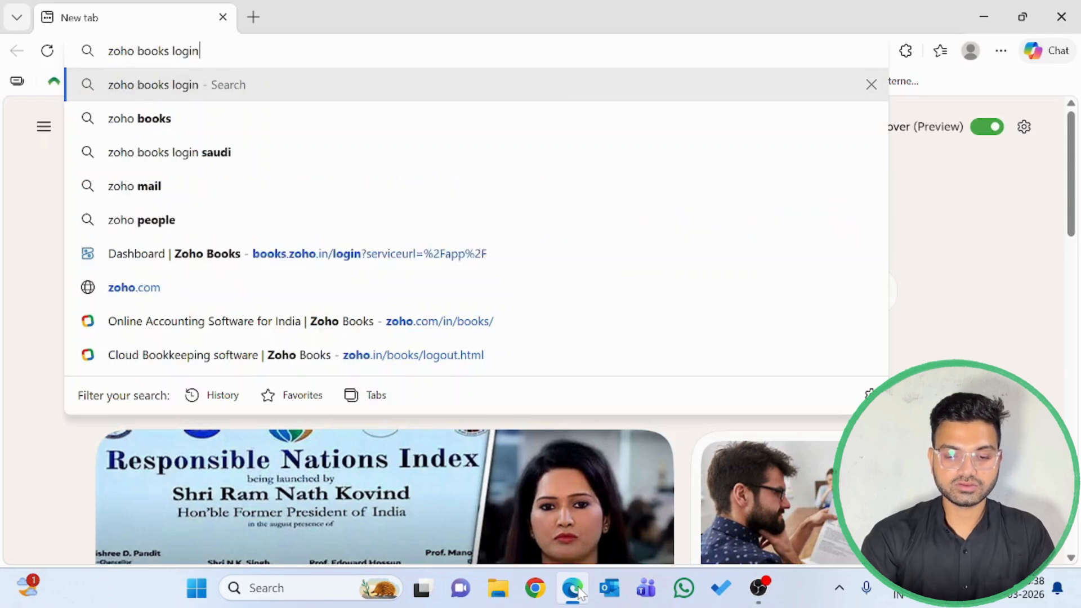
key("Return")
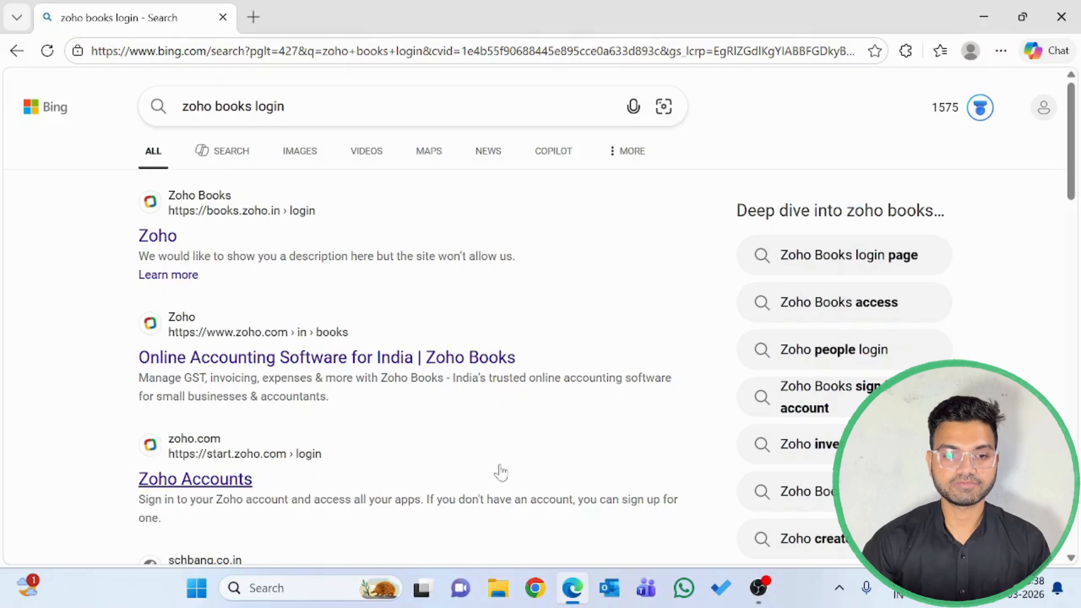
left_click(232, 224)
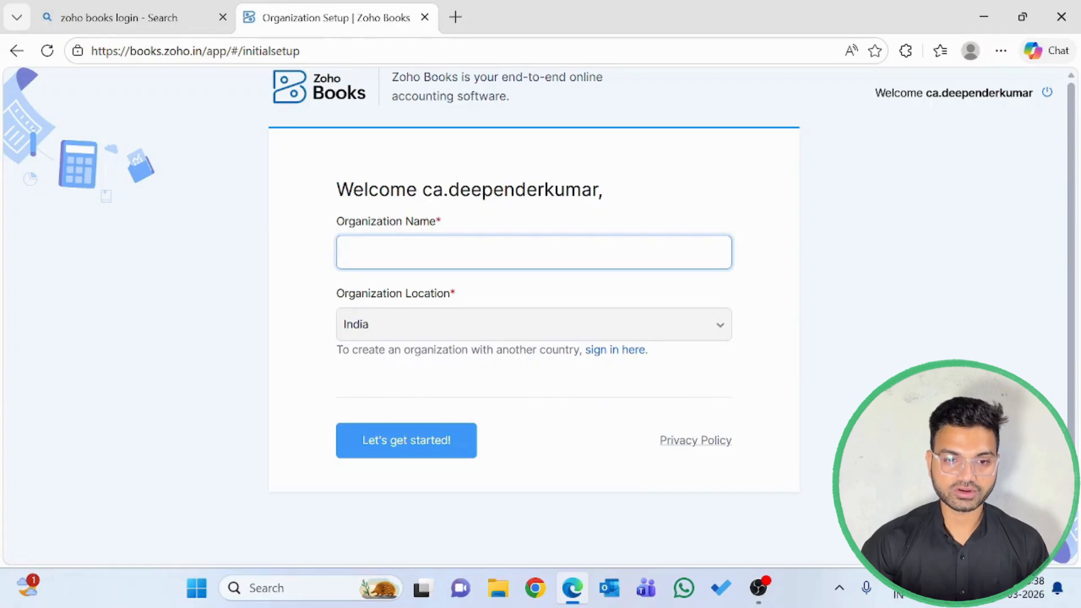
Open the Orgnaisation Info workbook from the ZOHO folder within the personal folder in My working
key("super+d")
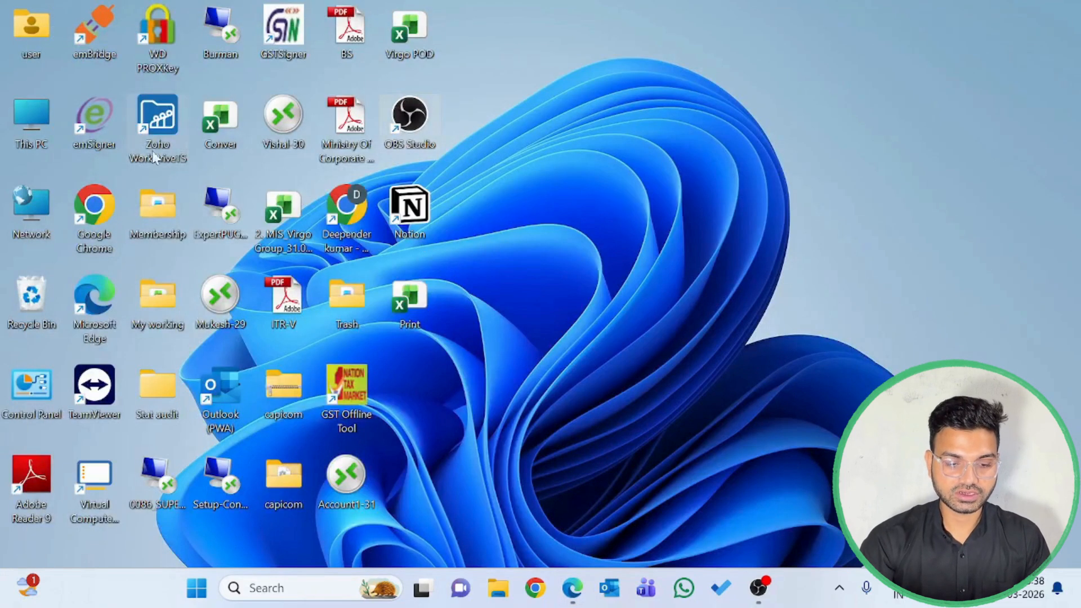
double_click(158, 304)
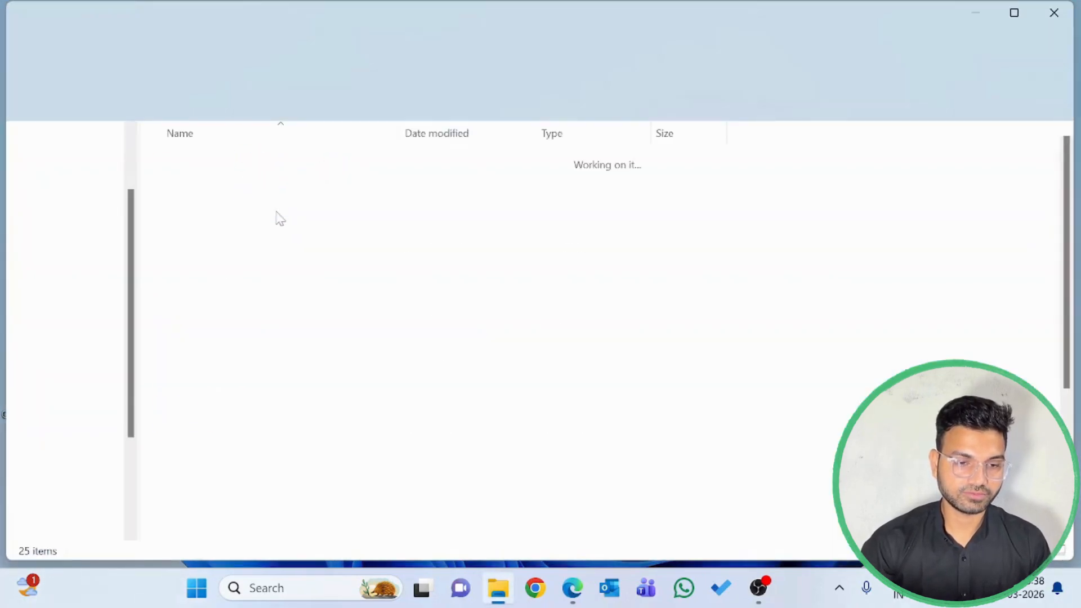
double_click(245, 209)
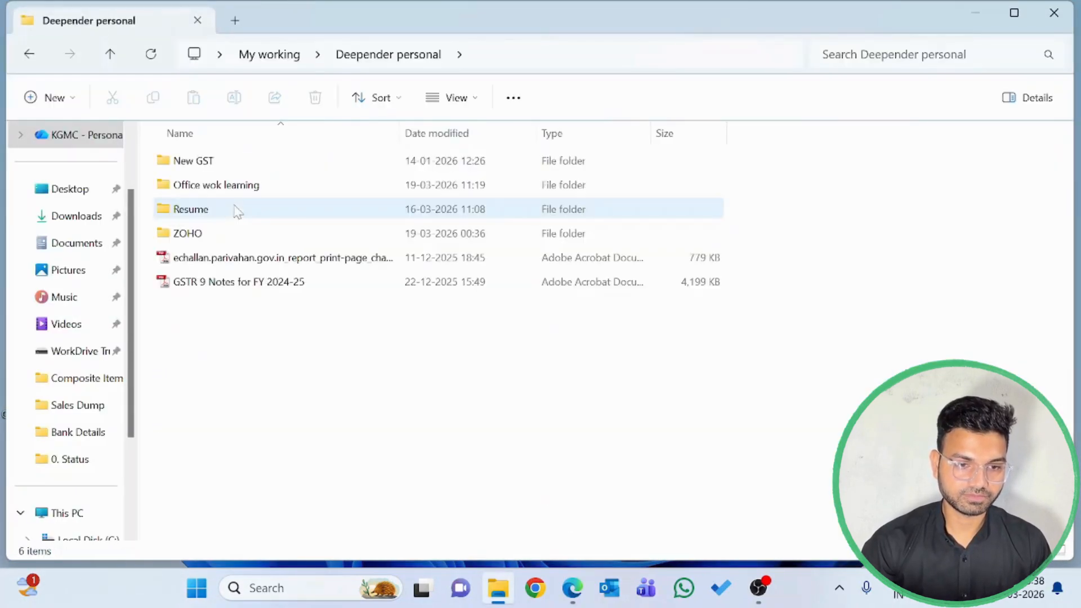
double_click(197, 234)
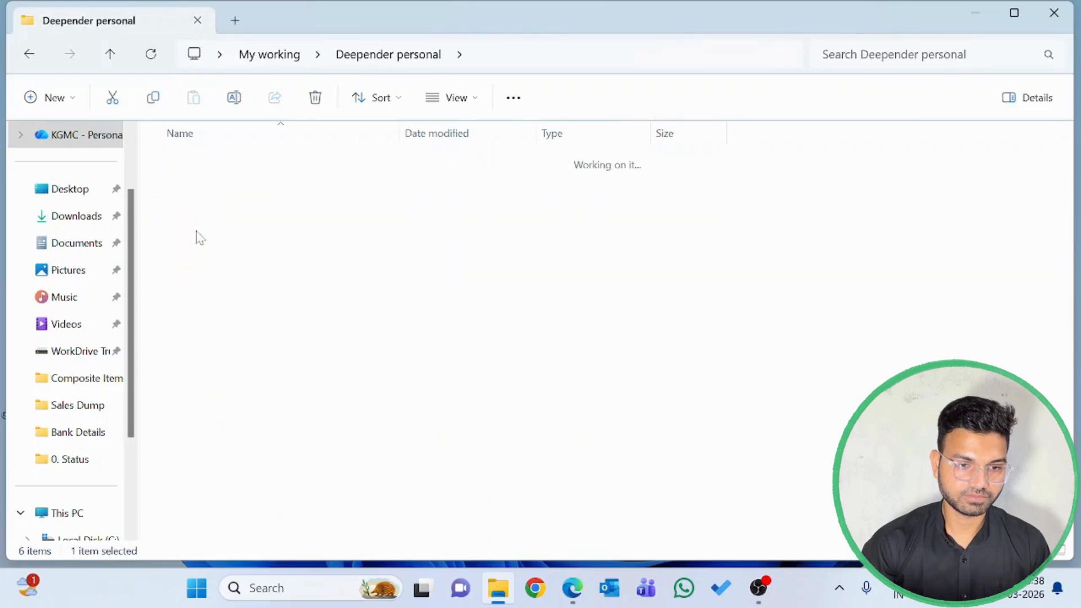
left_click(222, 167)
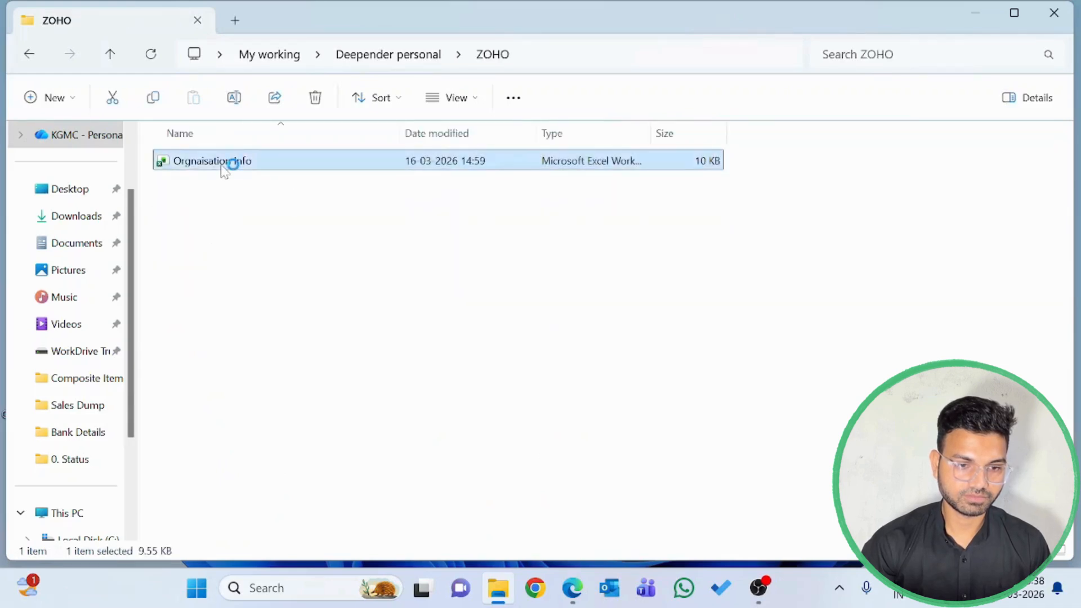
double_click(222, 167)
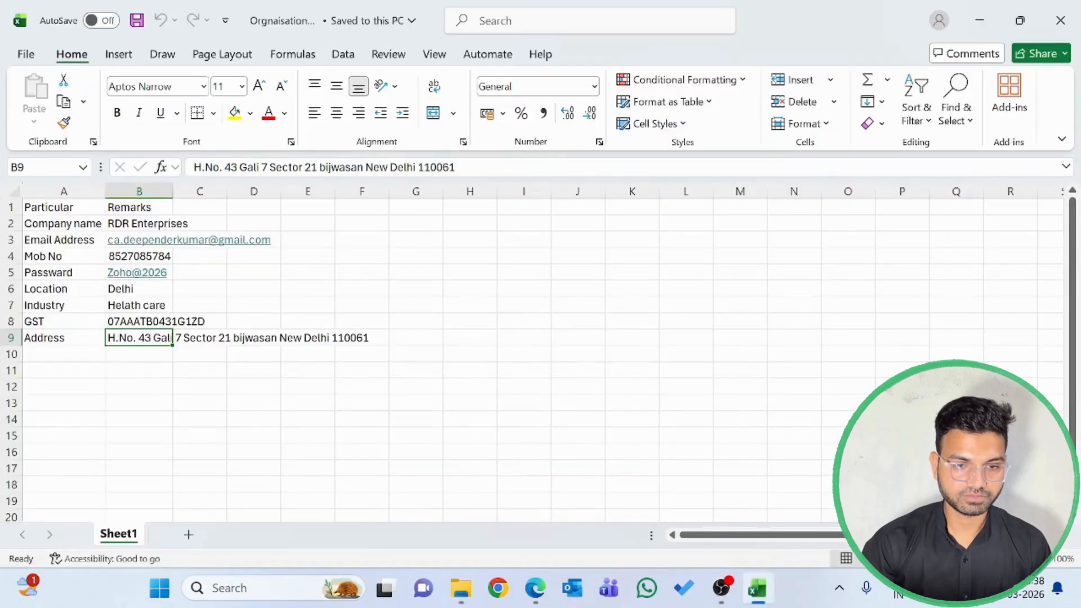
Copy the company name RDR Enterprises from cell B2 into Zoho Books' Organization Name and proceed to the organization profile
key("Up")
key("Up")
key("Up")
key("Up")
key("Up")
key("Up")
key("Up")
key("ctrl+c")
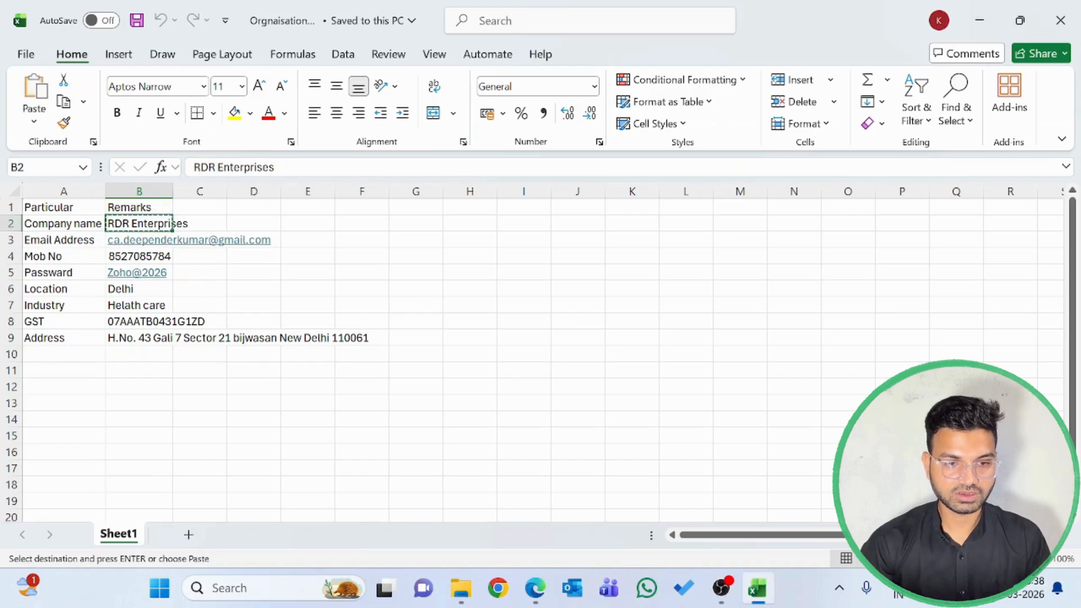
key("alt+Tab")
key("alt+Tab")
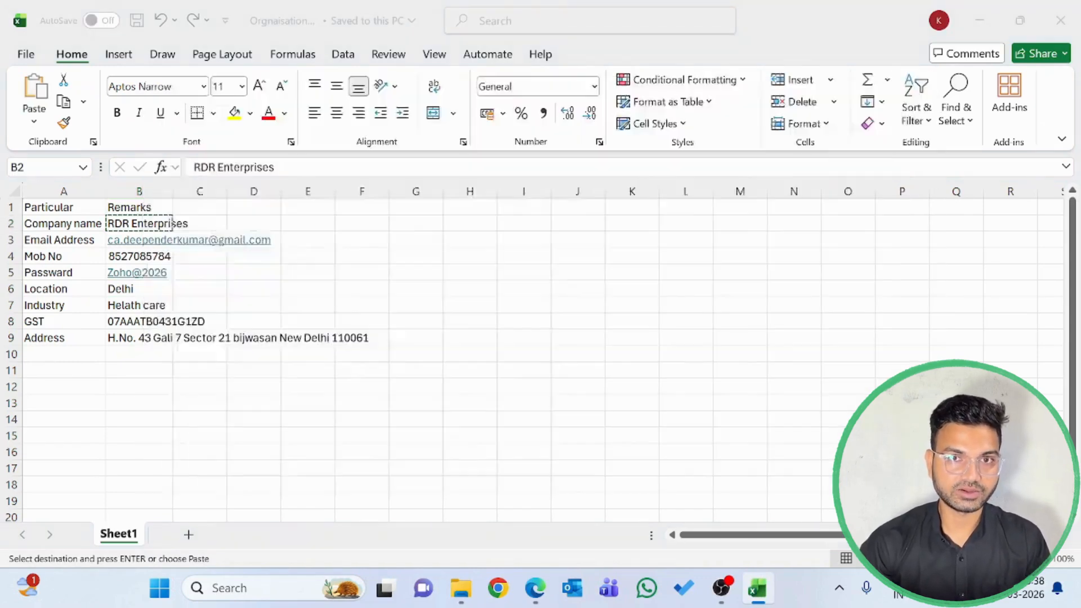
key("ctrl+v")
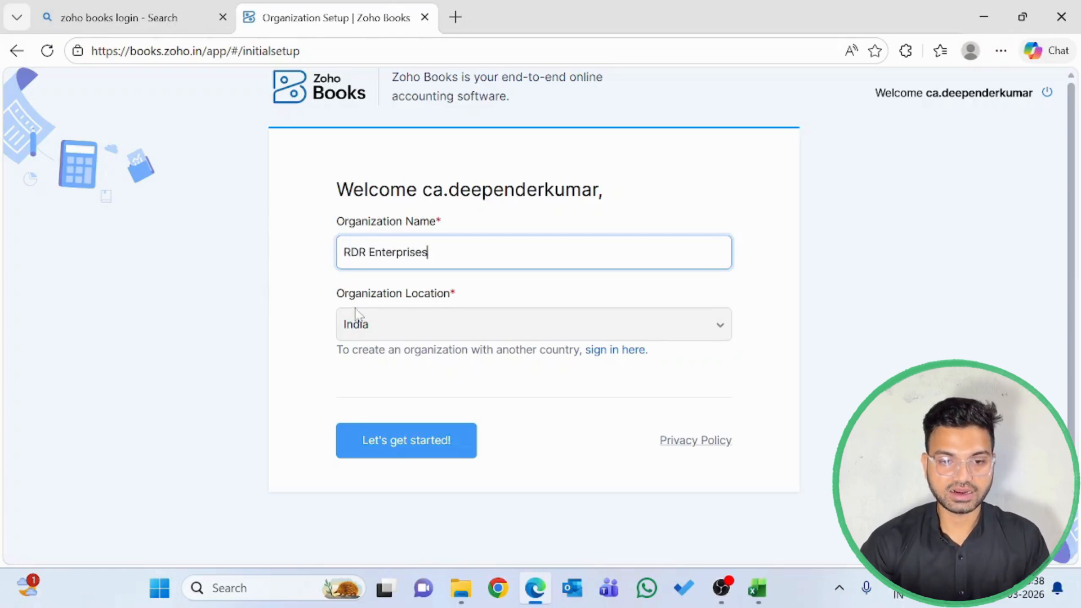
left_click(399, 450)
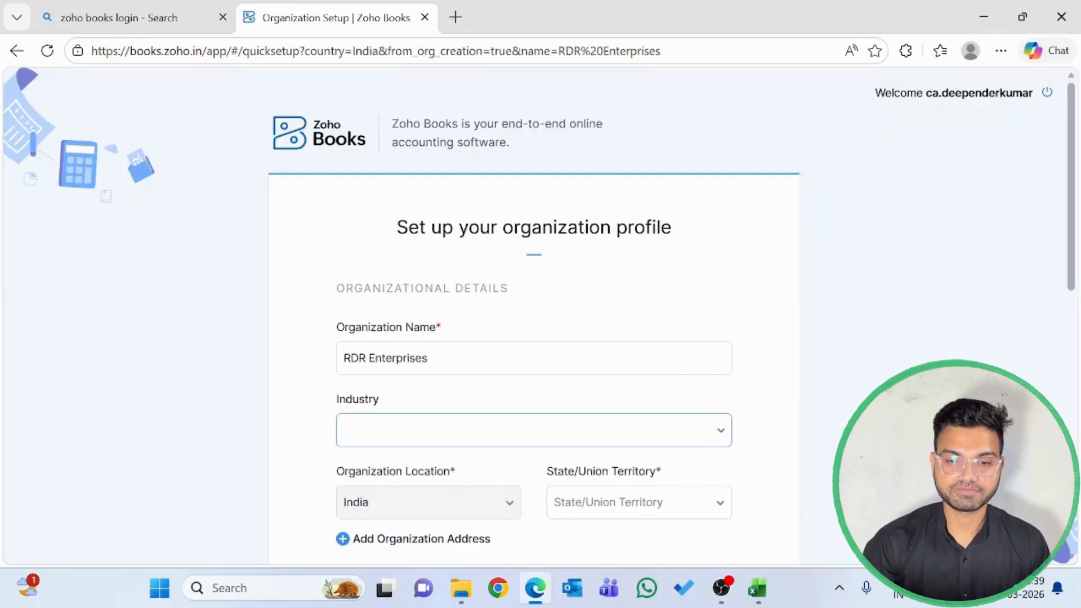
Set the organization's industry to Health Care and its State/Union Territory to Delhi
scroll(345, 411, "down", 1)
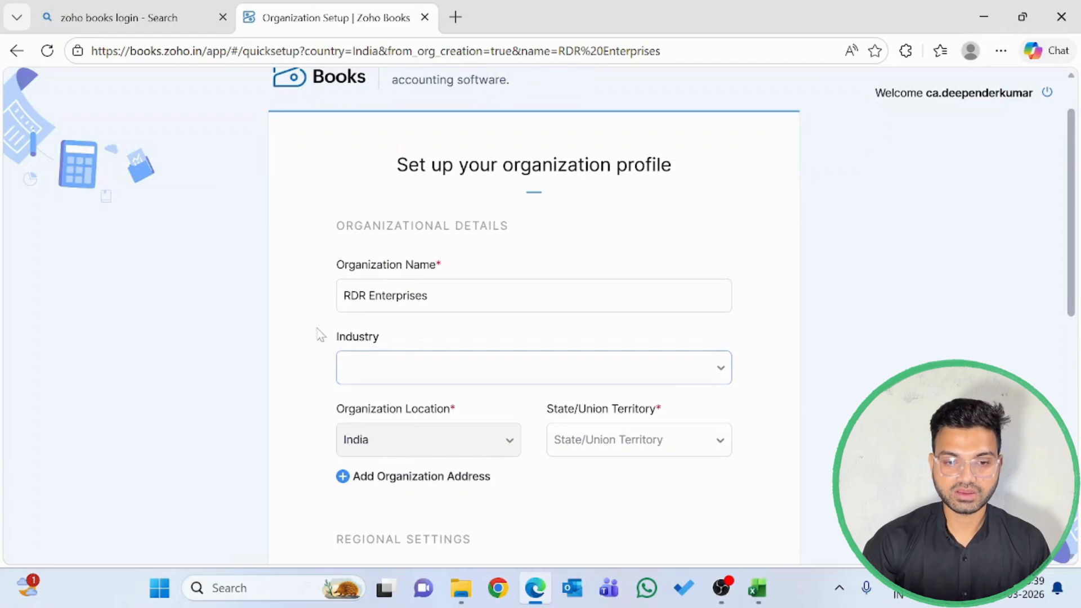
left_click(340, 289)
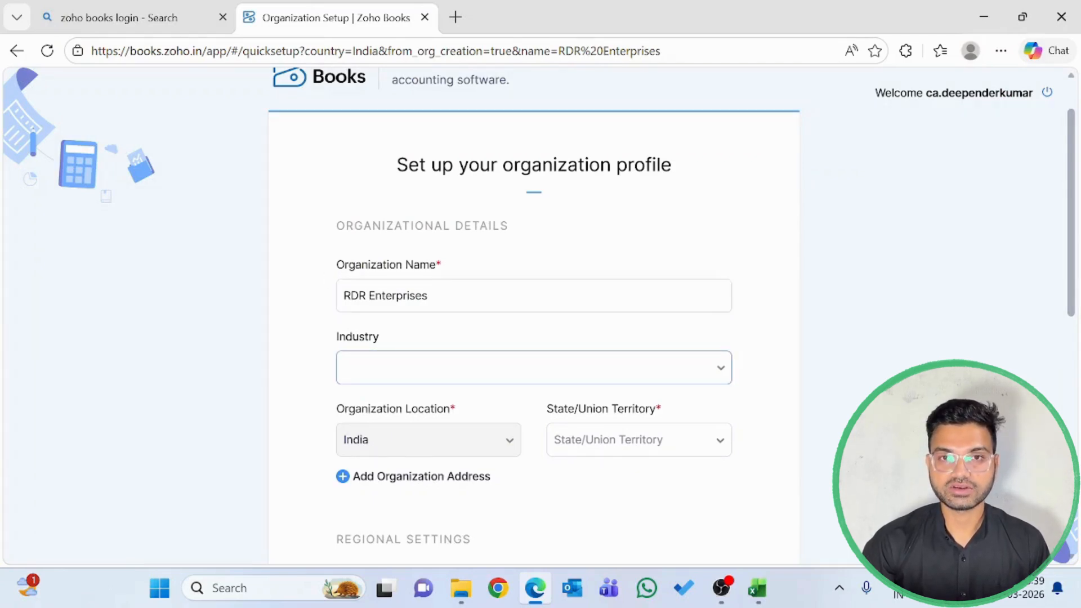
left_click(417, 368)
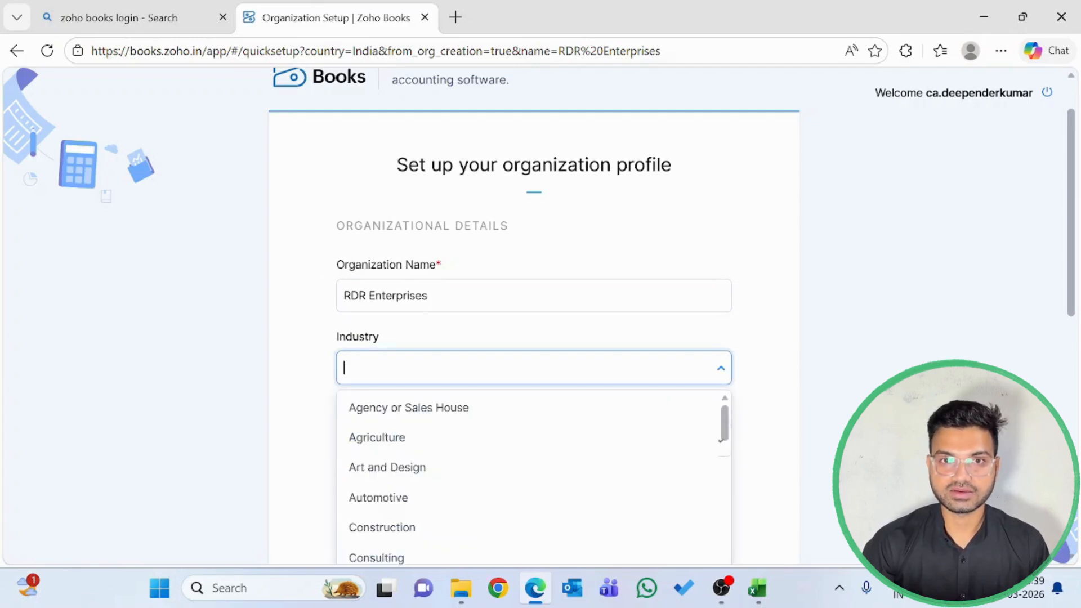
type("heal")
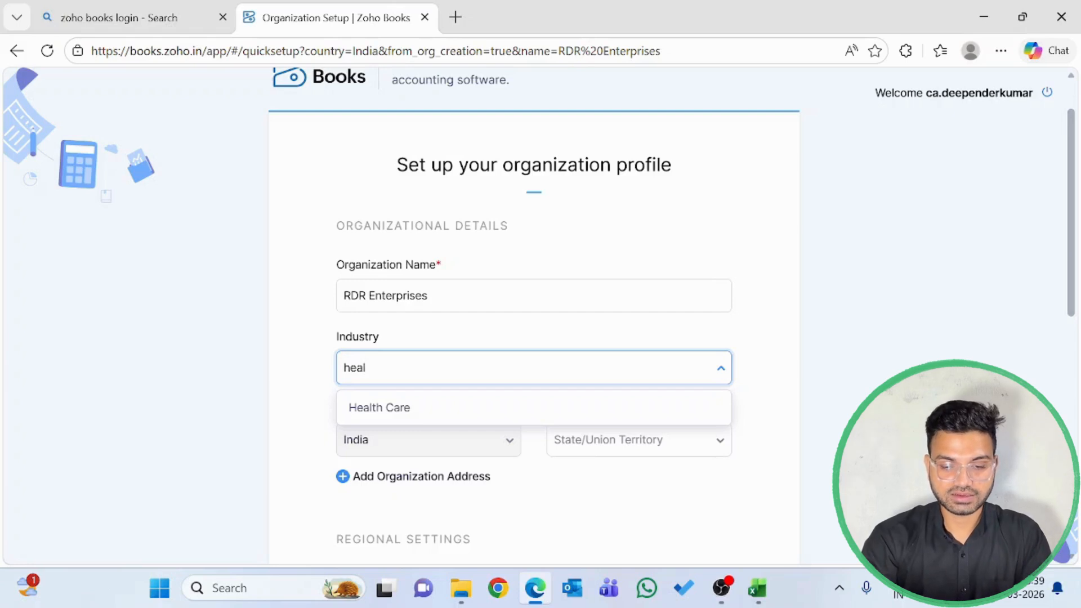
left_click(376, 413)
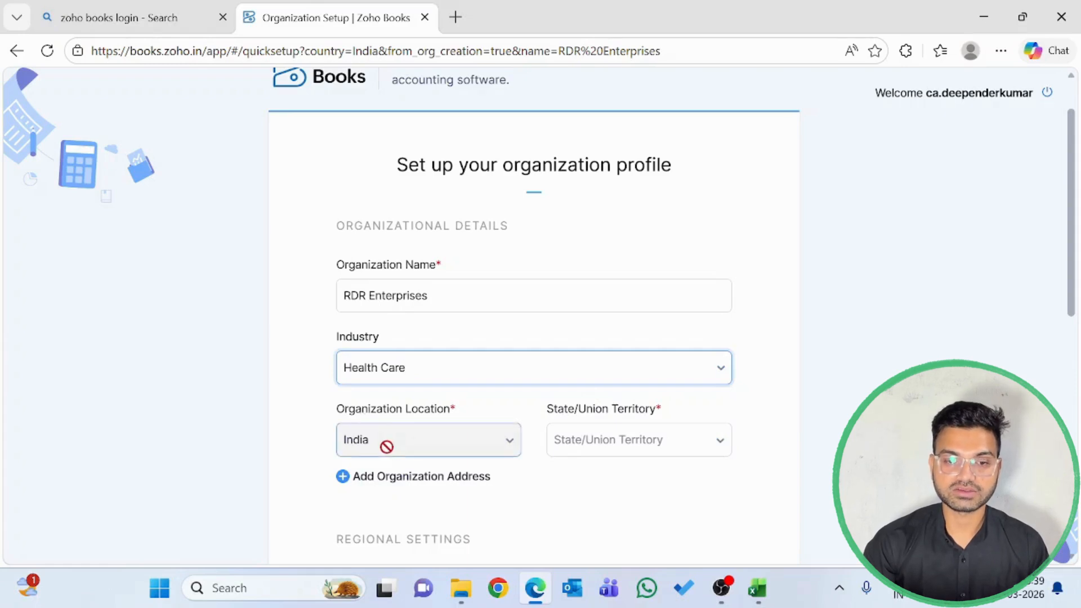
left_click(619, 444)
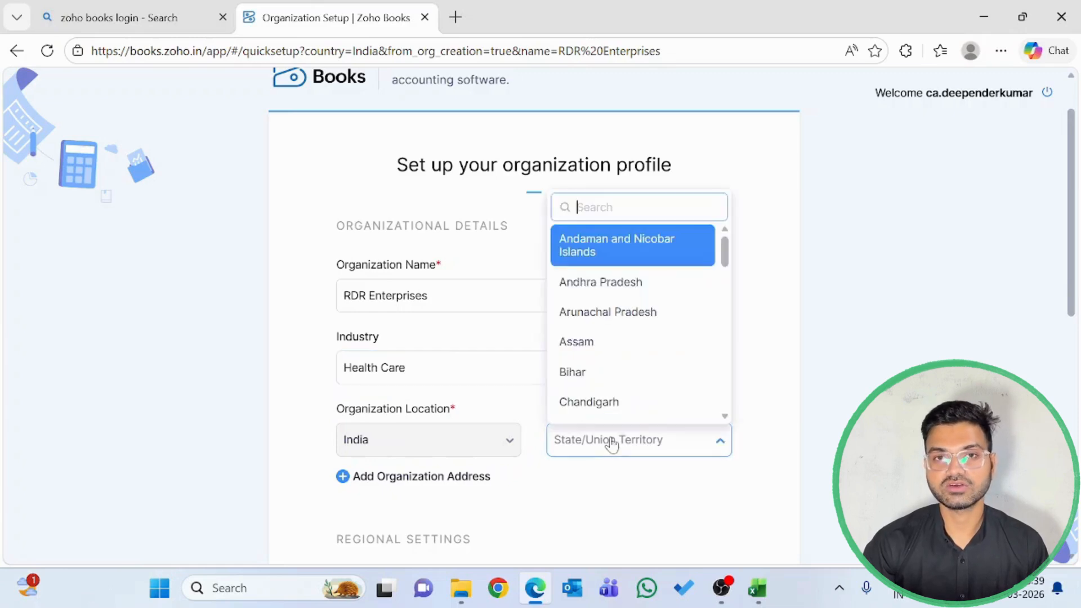
type("delh")
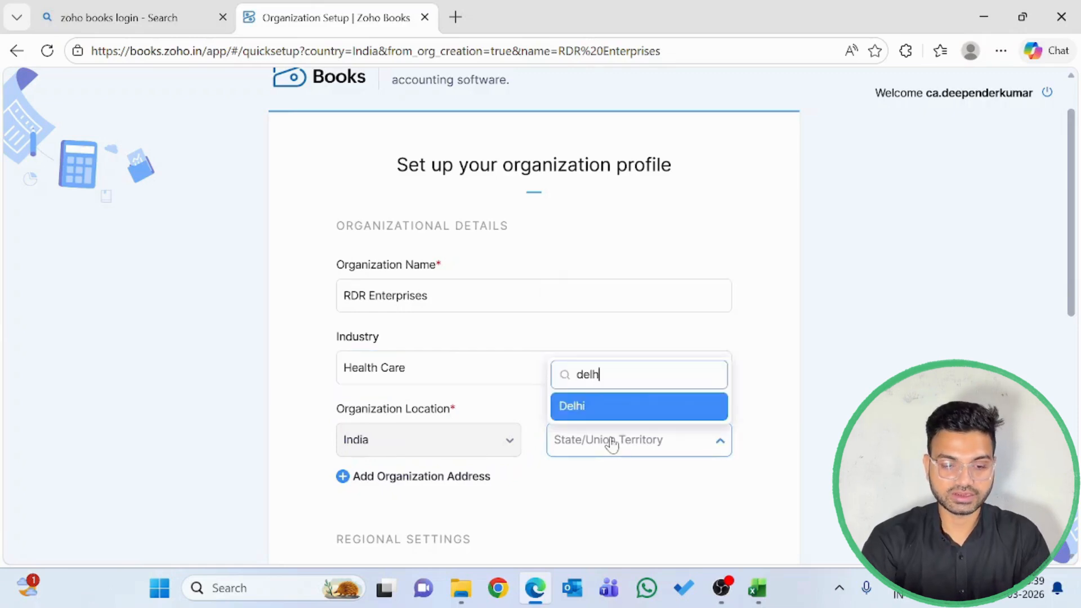
left_click(591, 410)
Mark the business as registered for GST below the regional settings
scroll(560, 472, "down", 2)
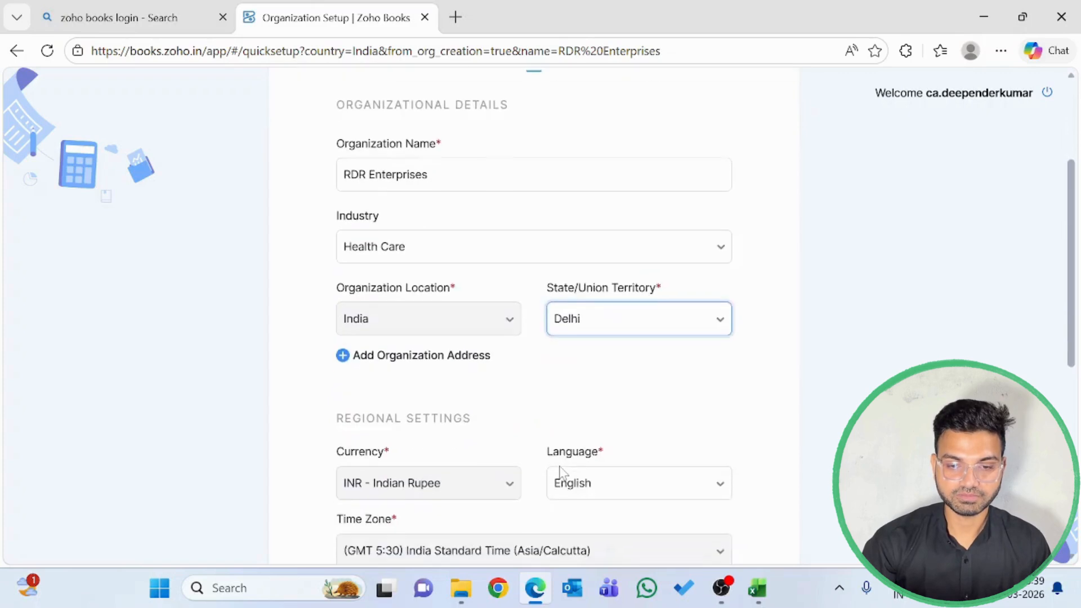
scroll(560, 472, "down", 2)
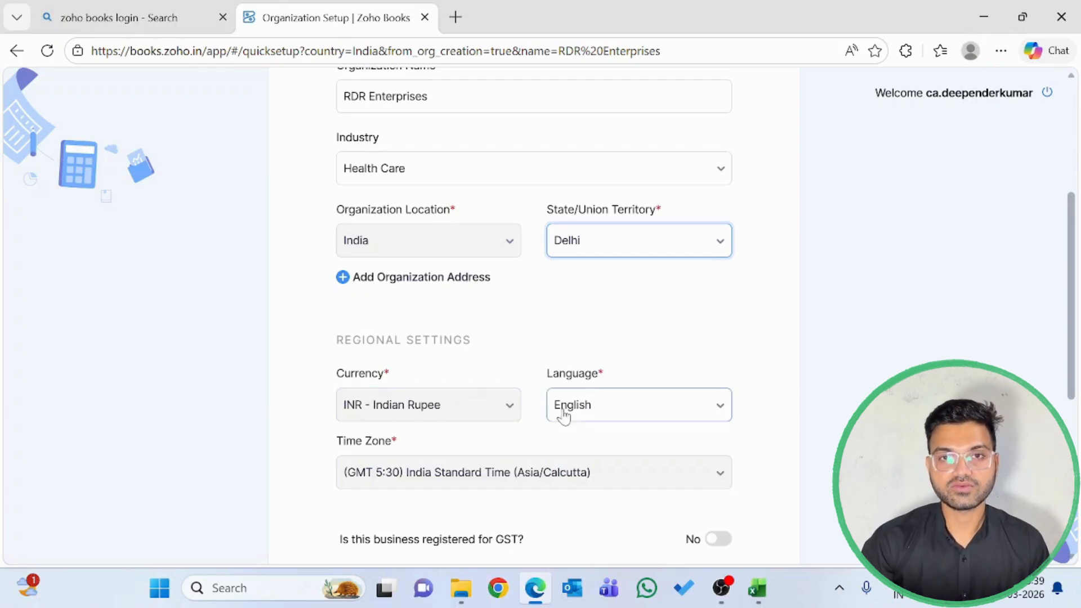
scroll(499, 449, "down", 3)
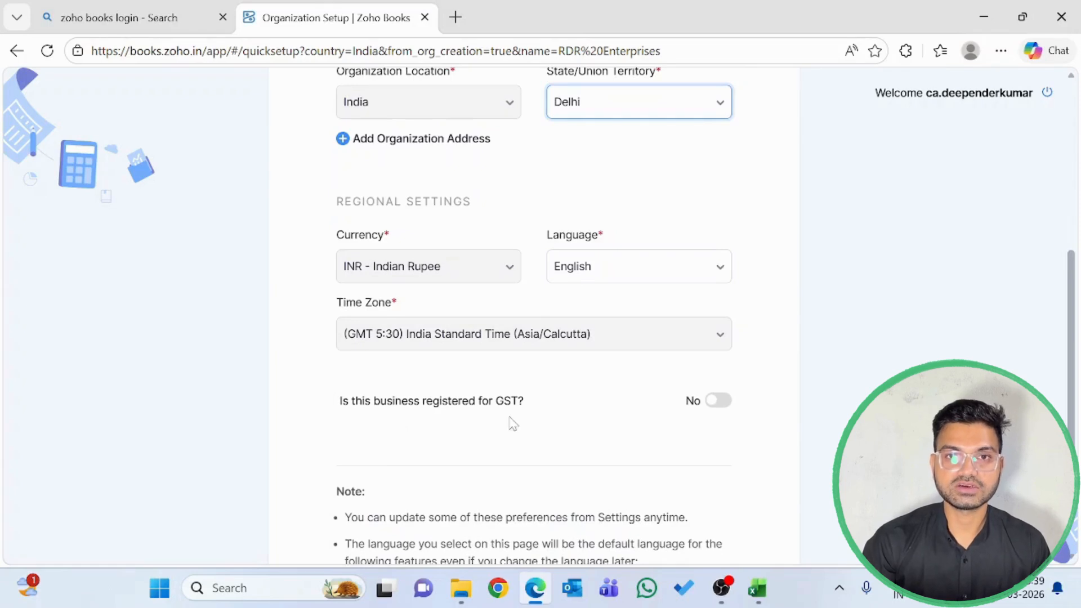
left_click(716, 402)
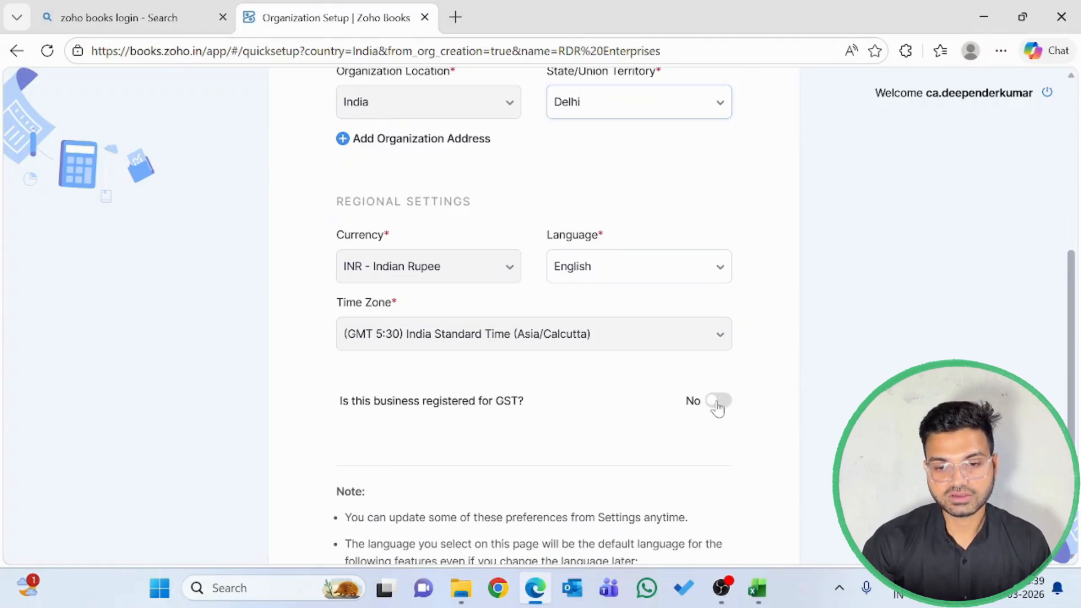
Copy the GST number from cell B8 of the Excel workbook into the GSTIN field of the Zoho Books profile
left_click(446, 437)
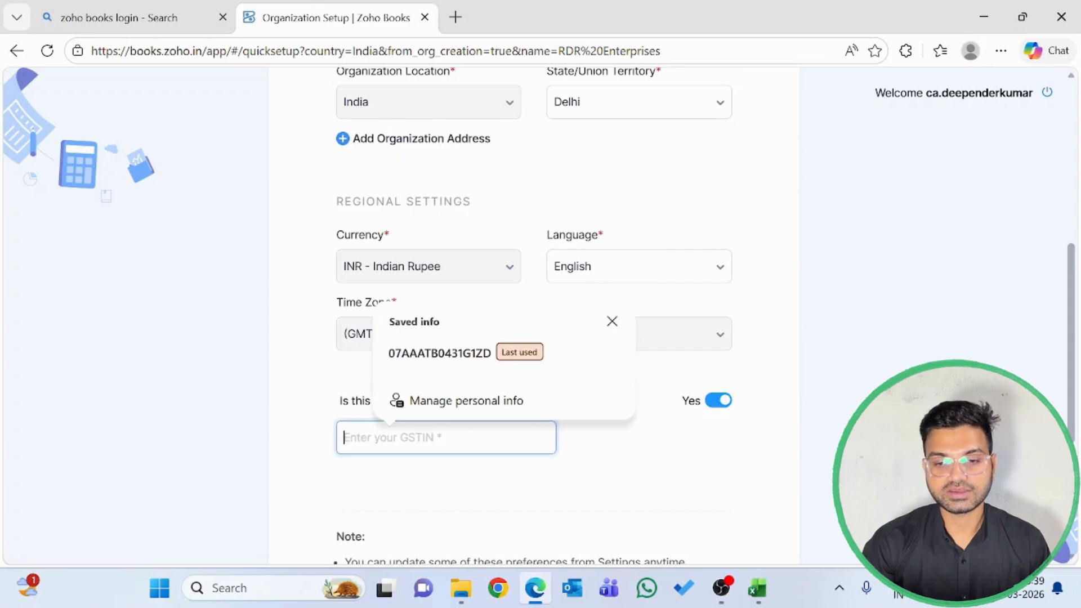
key("alt+Tab")
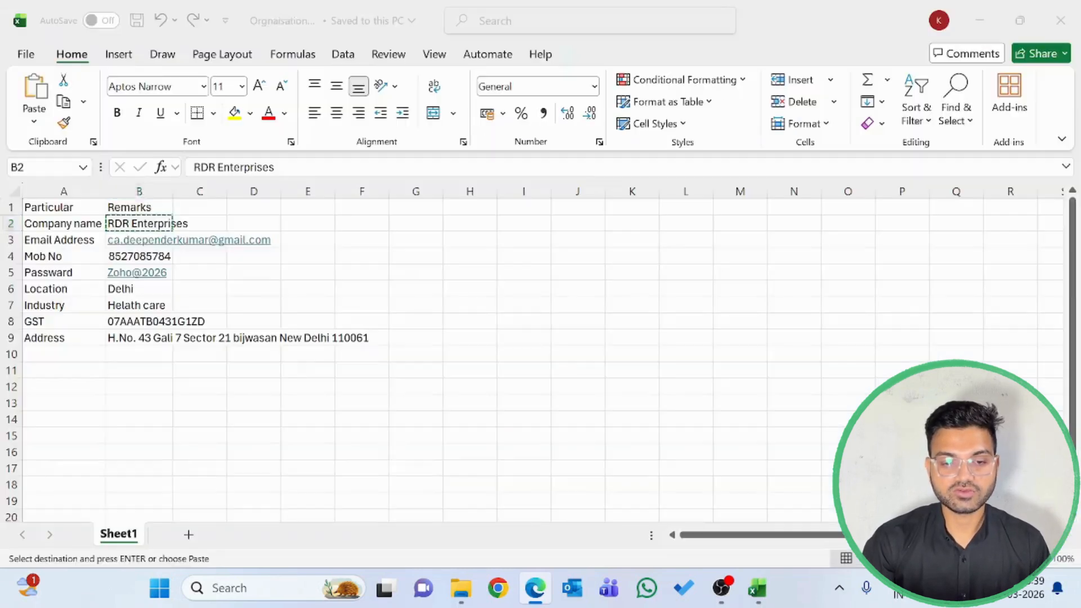
key("Down")
key("Down")
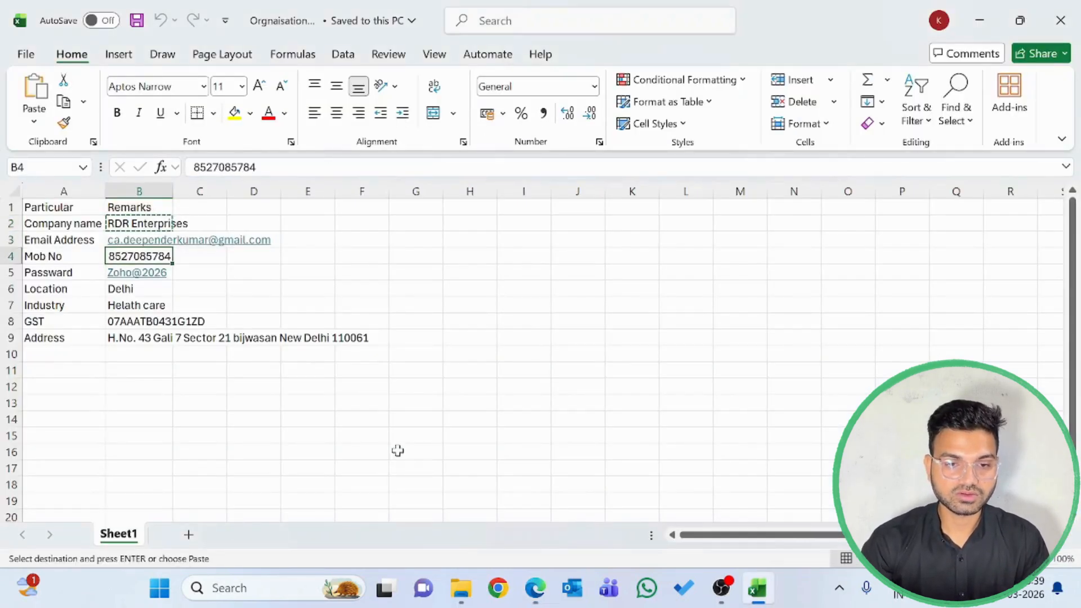
key("Down")
key("Down")
key("Down")
key("Down")
key("ctrl+c")
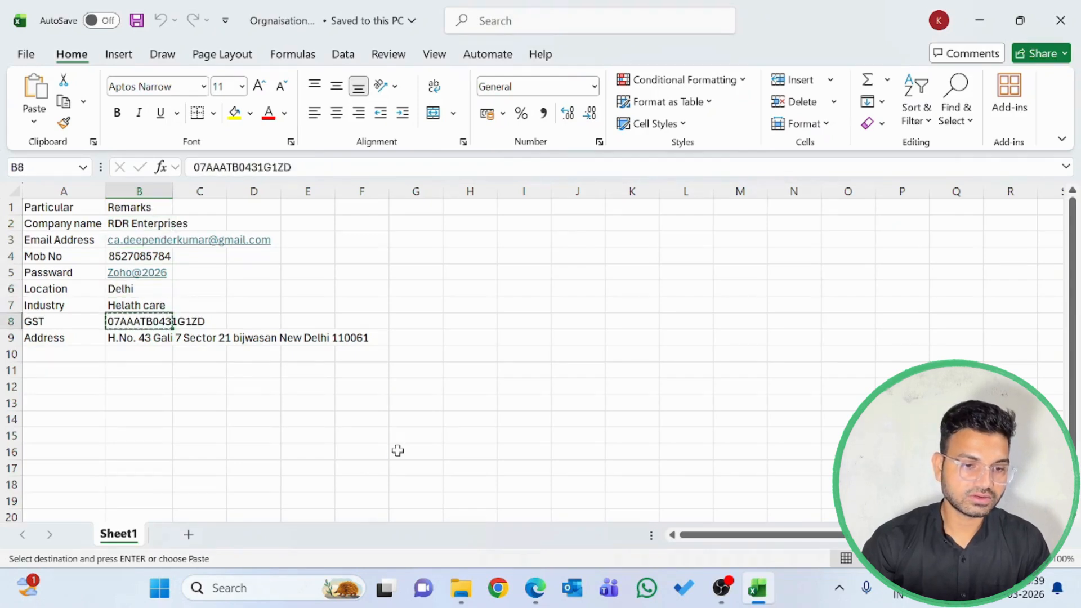
key("alt+Tab")
key("ctrl+v")
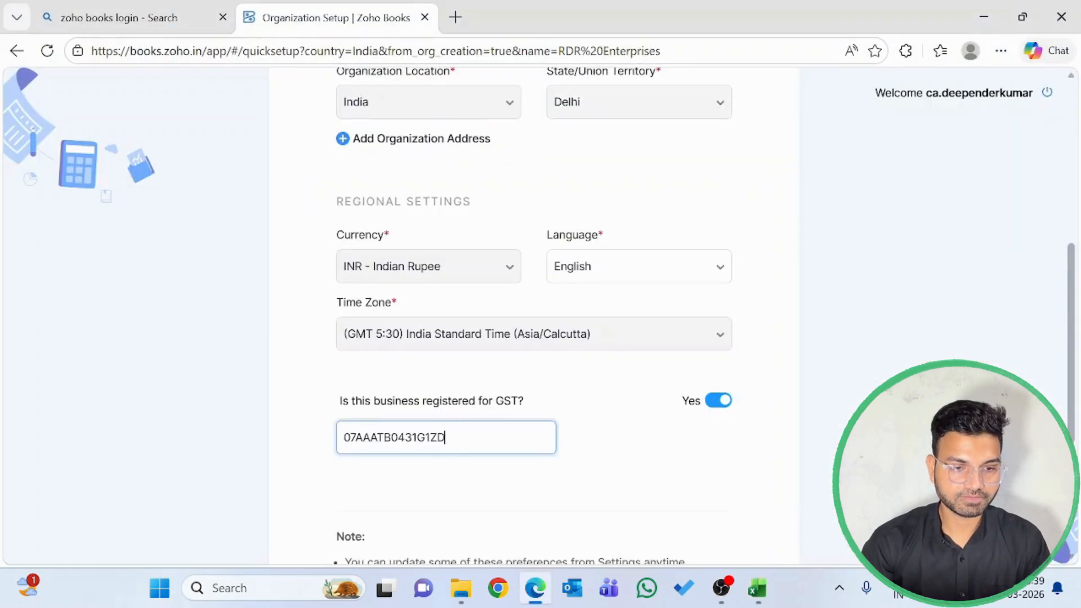
Submit the completed organization profile to create the organization in Zoho Books
scroll(538, 316, "down", 3)
scroll(431, 476, "down", 1)
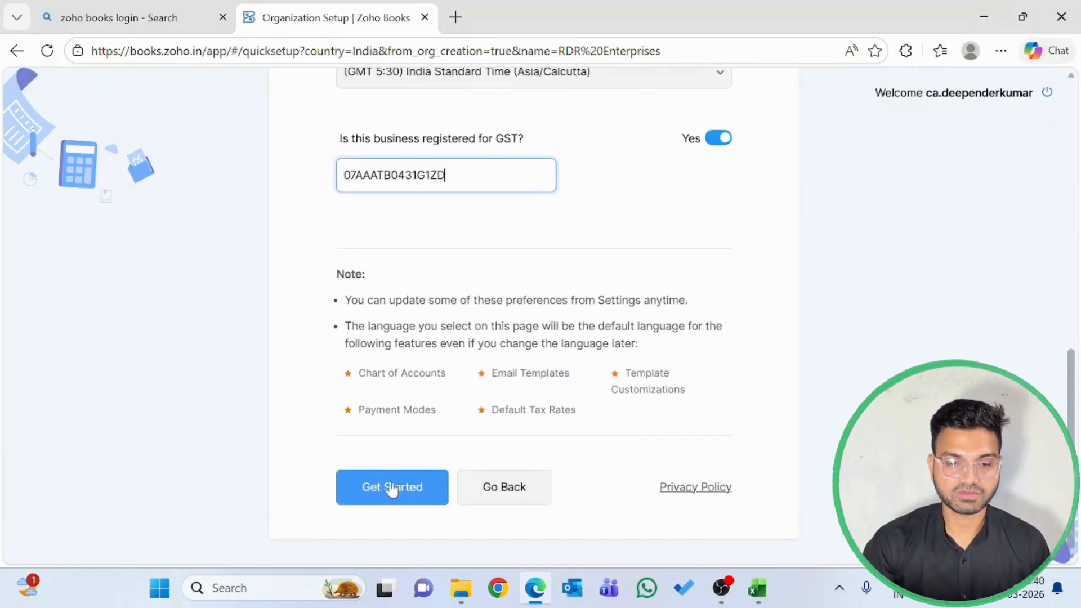
left_click(381, 488)
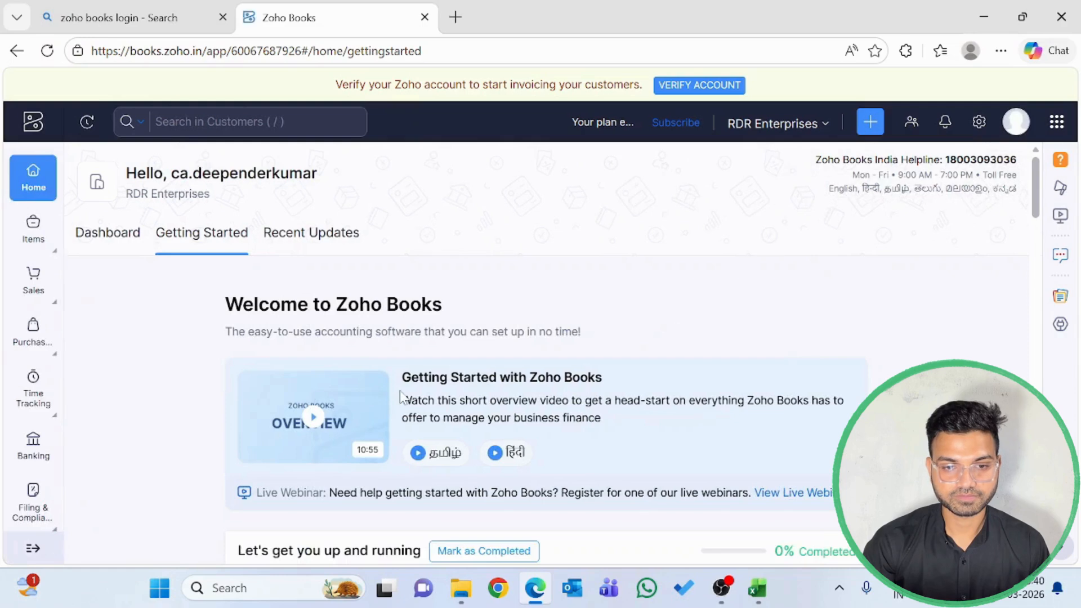
View the list of organizations on the account and close it again
left_click(777, 123)
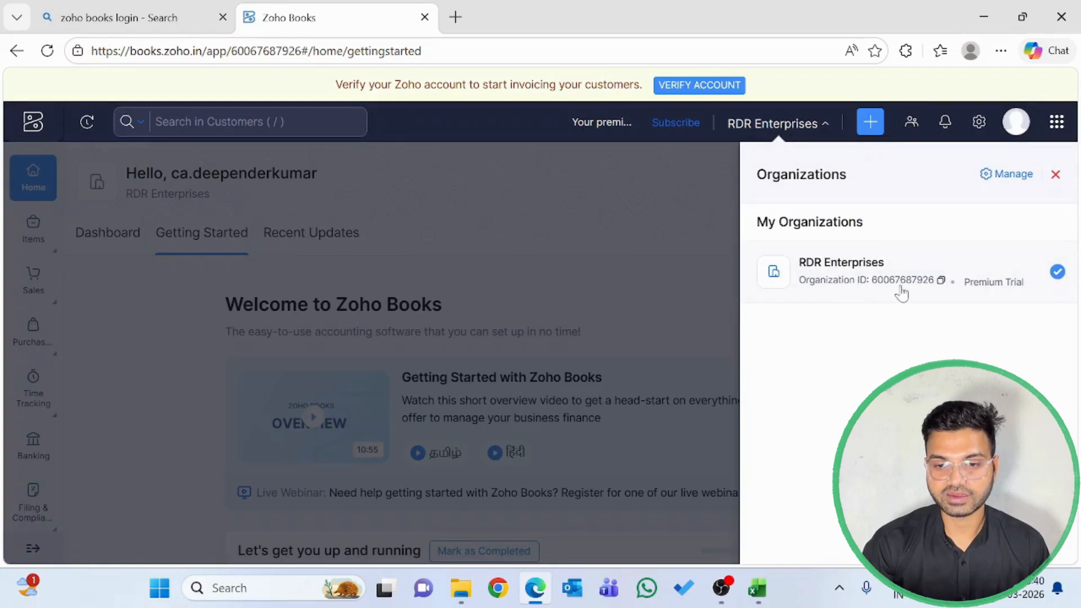
left_click(626, 279)
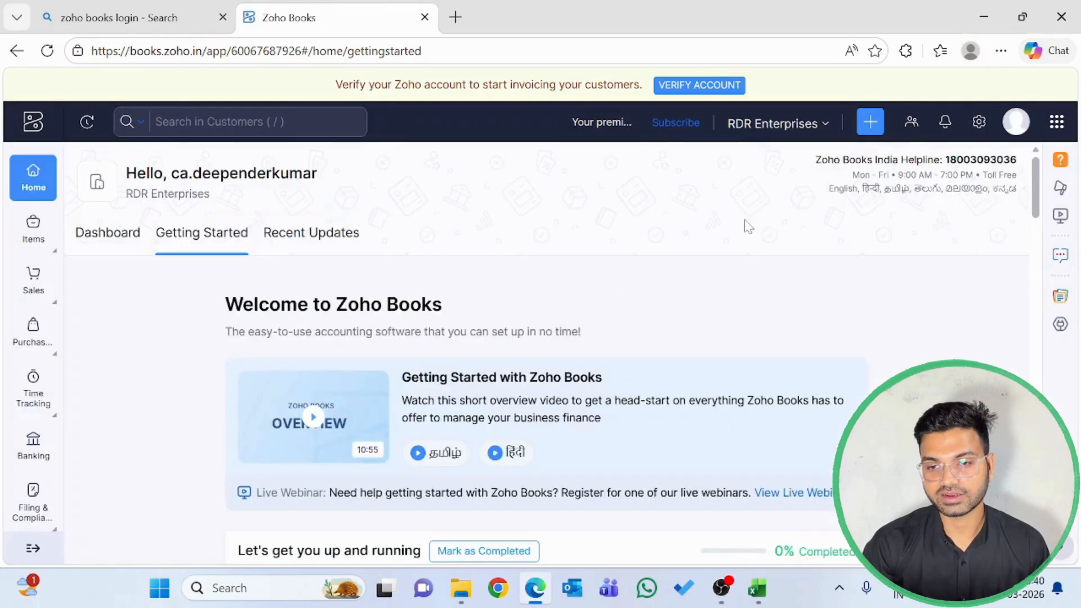
Open the organization profile in the settings and bring up its organization address for editing
left_click(979, 122)
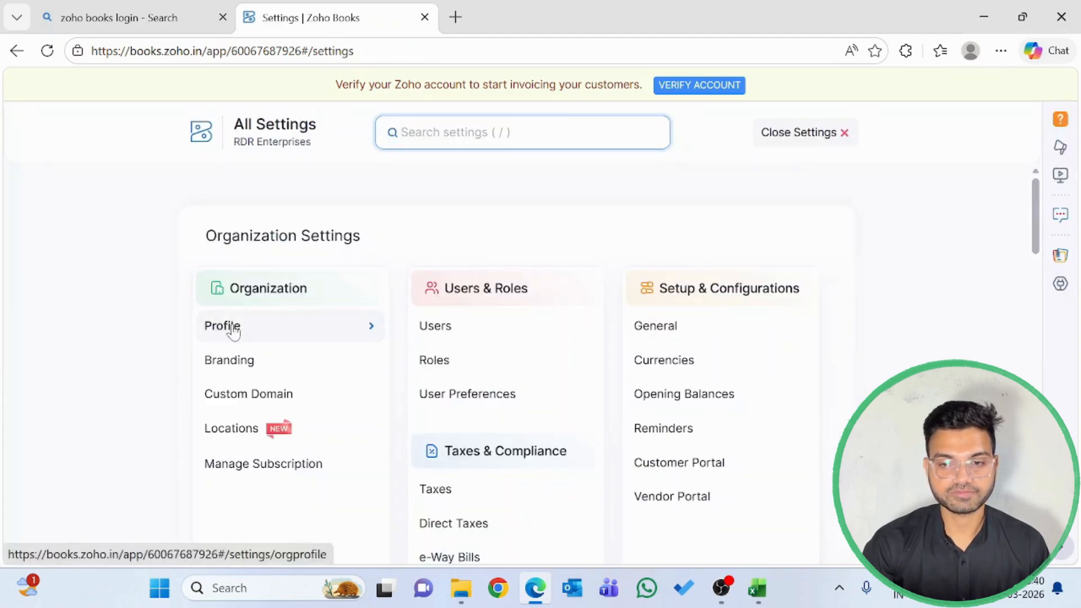
left_click(234, 329)
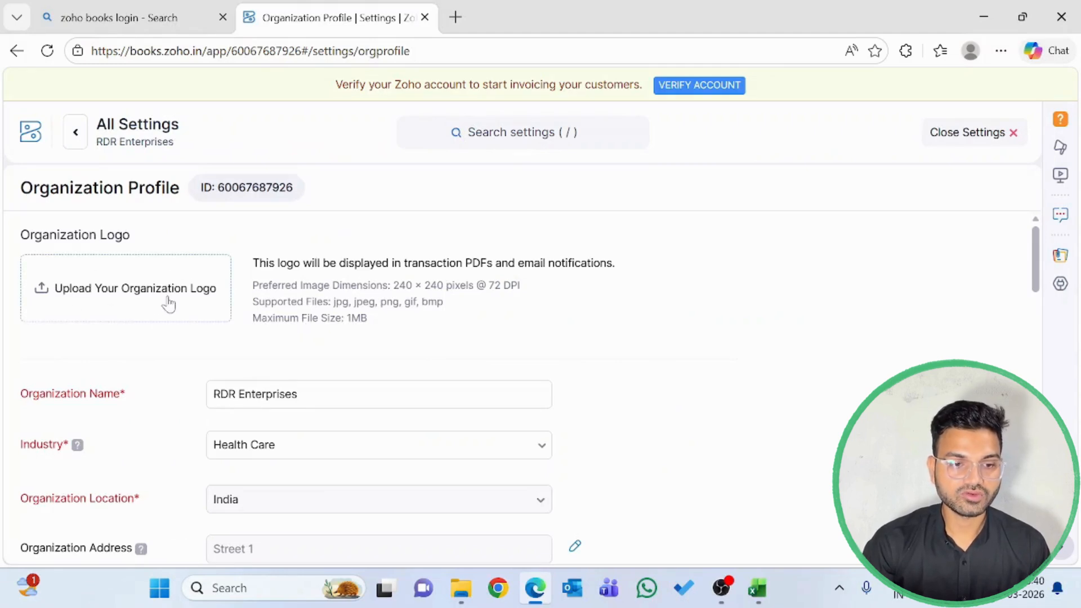
scroll(247, 338, "down", 4)
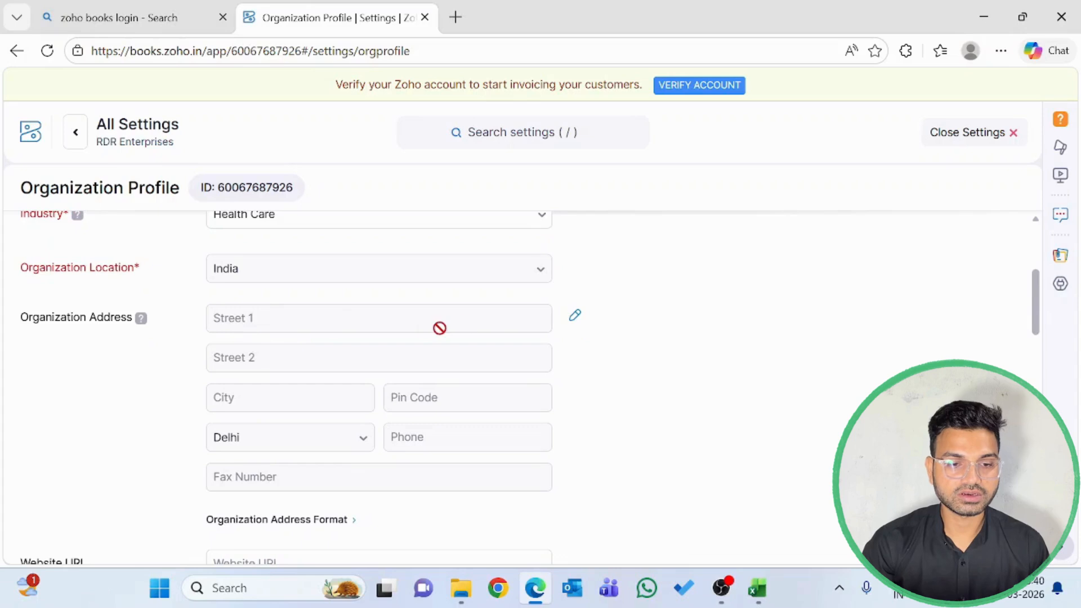
left_click(575, 317)
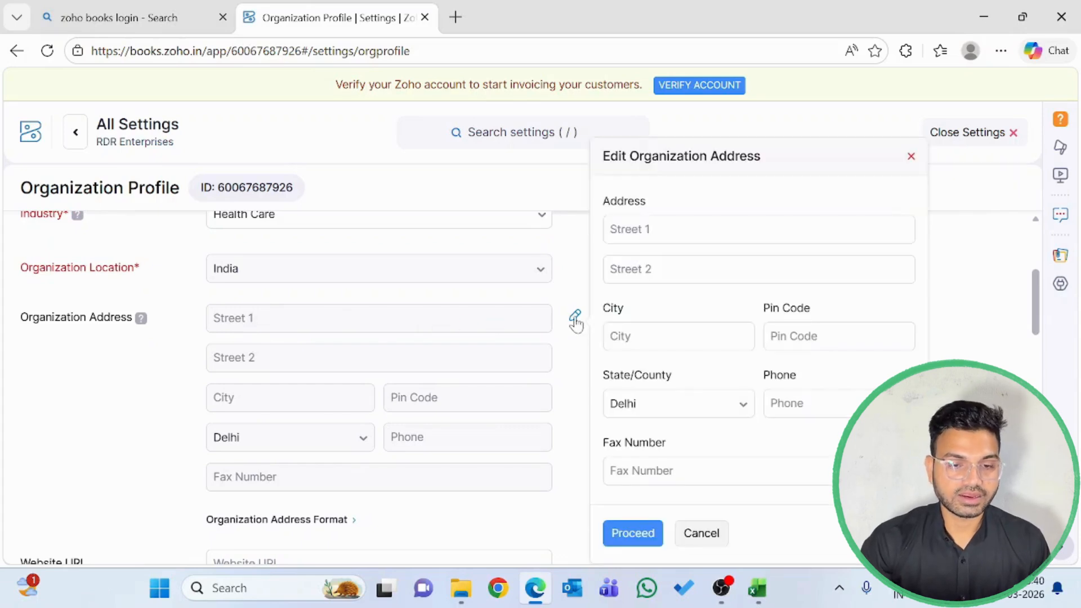
Copy the address from cell B9 of the Excel workbook into Street 1 and accept the saved-info suggestion to fill Street 2, City and Pin Code
left_click(653, 231)
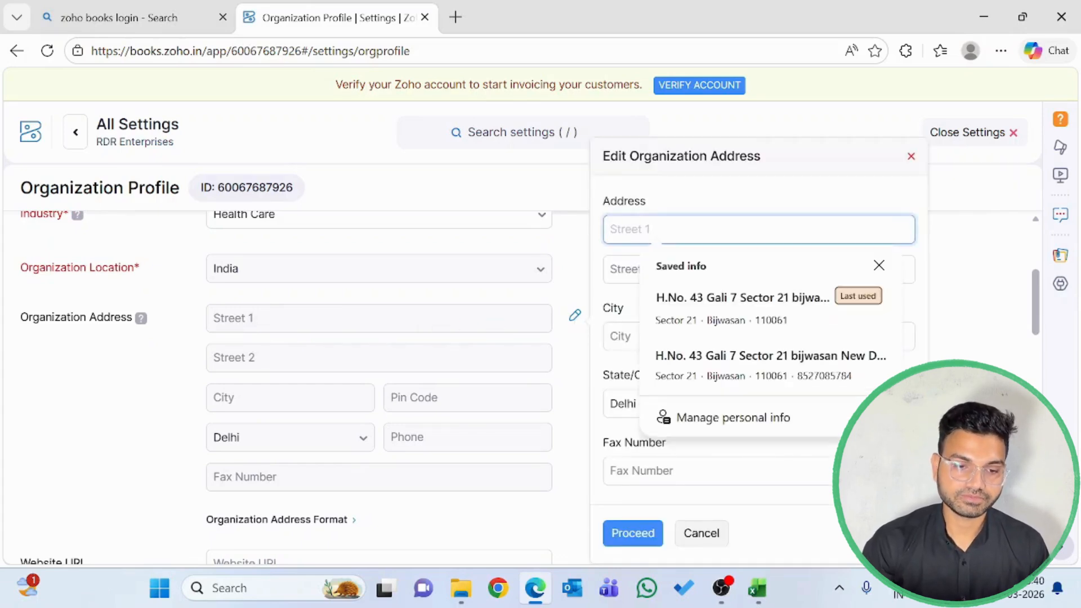
key("alt+Tab")
key("Down")
key("ctrl+c")
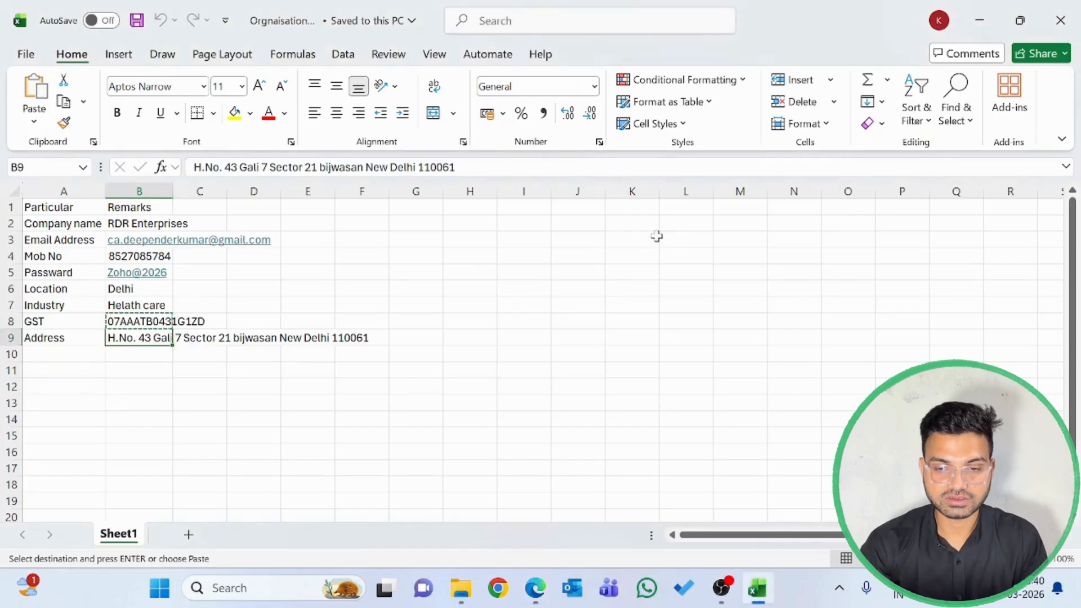
key("alt+Tab")
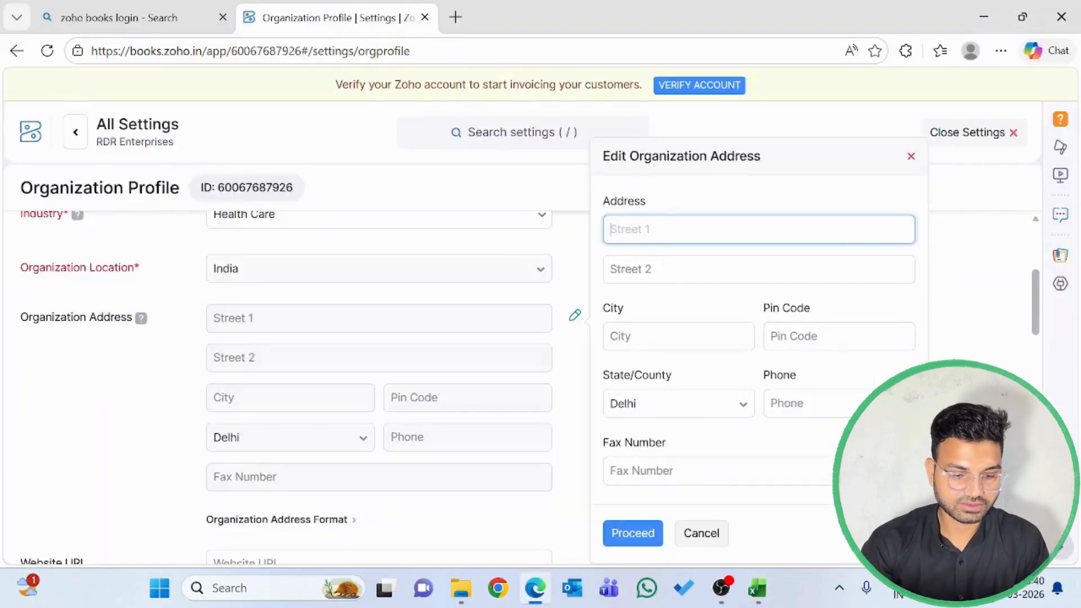
key("ctrl+v")
left_click(681, 290)
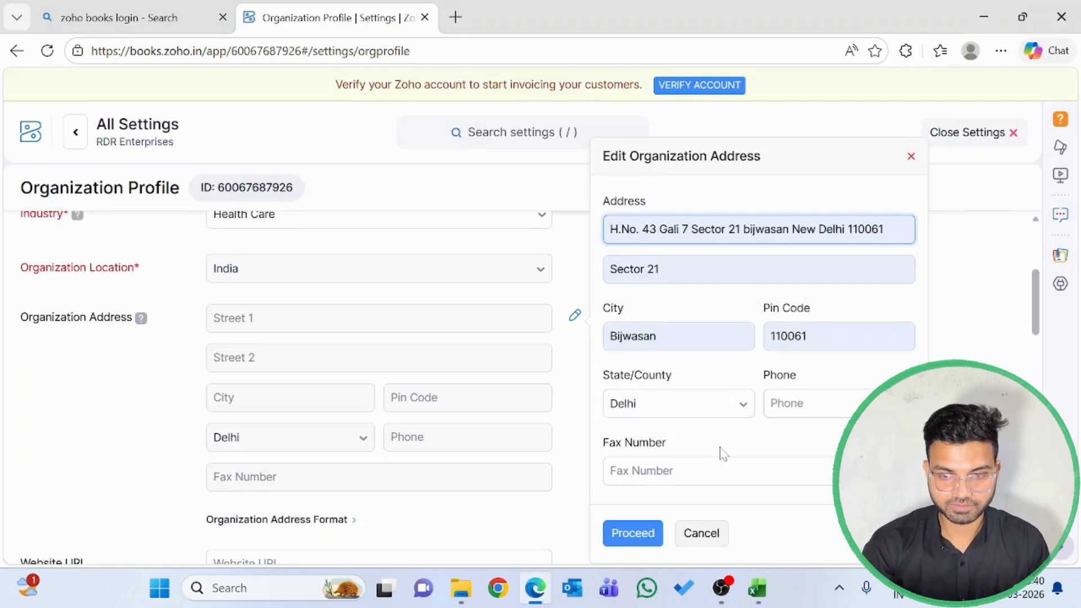
Proceed with the entered address and save the preference to Update All Transactions
left_click(632, 534)
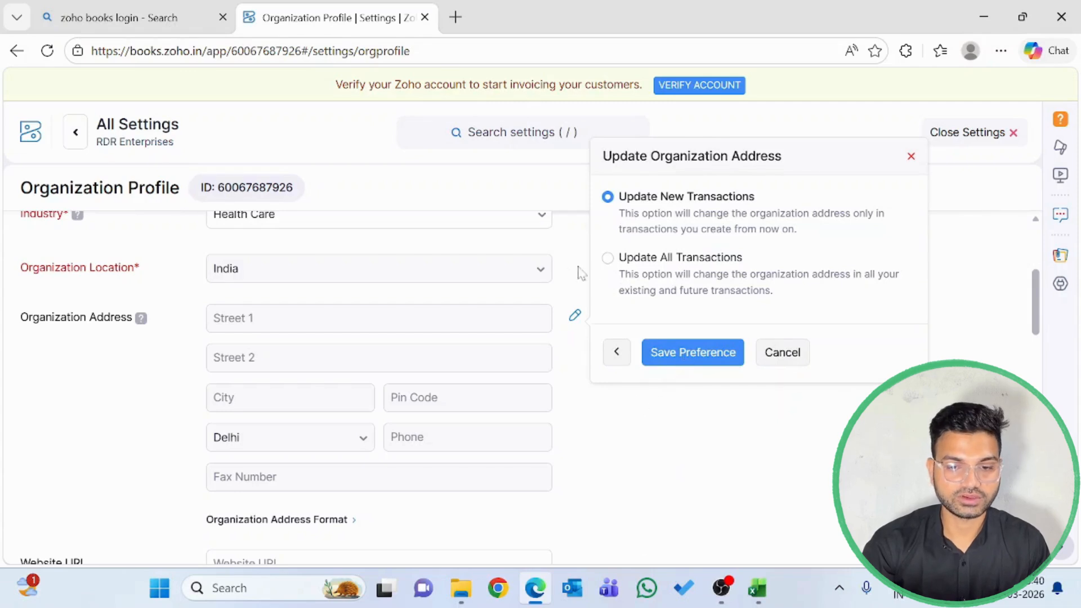
left_click(607, 259)
left_click(696, 364)
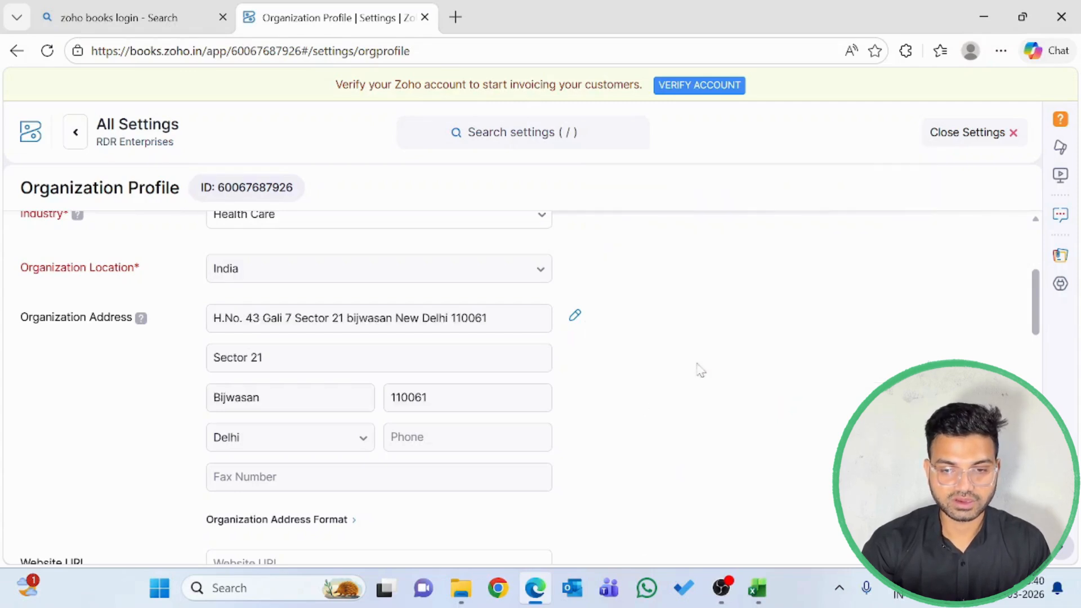
Save the organization profile with its remaining settings as they are, and agree to update the address in all previous transactions
scroll(451, 426, "down", 5)
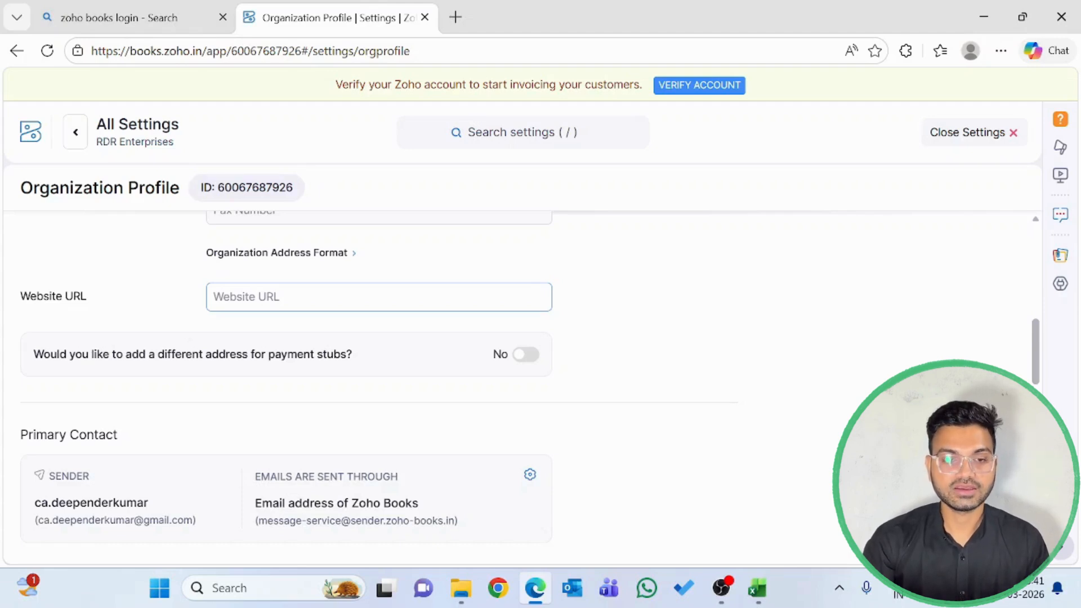
scroll(530, 383, "down", 5)
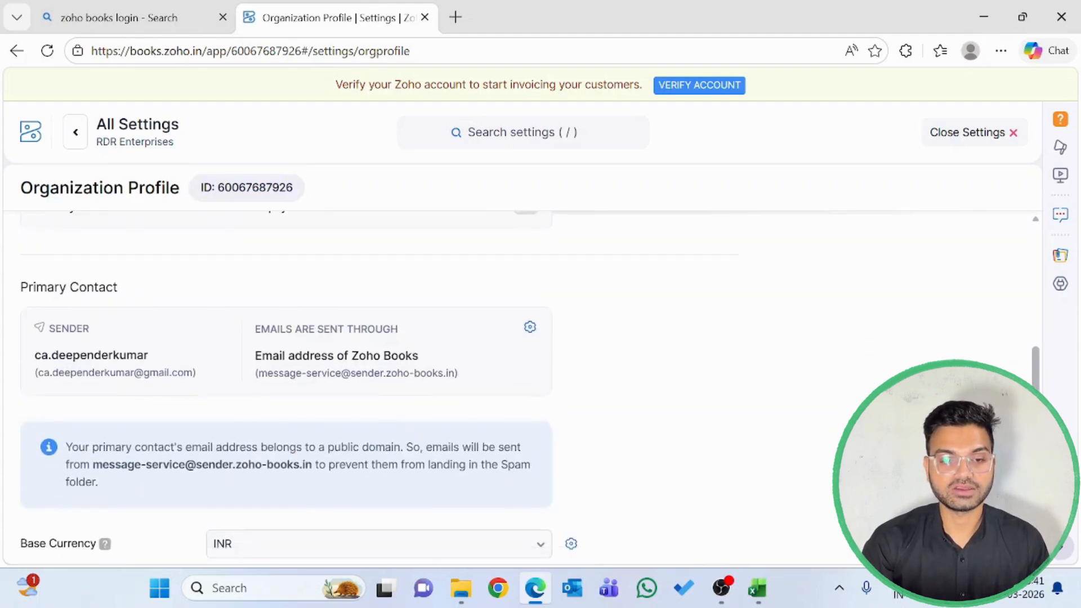
scroll(322, 375, "down", 2)
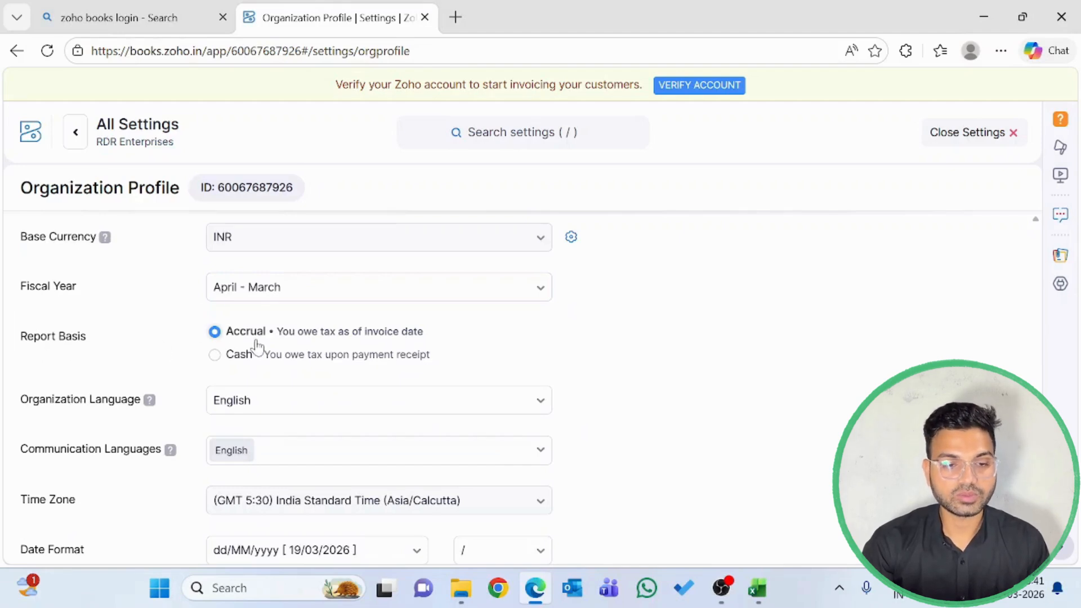
scroll(169, 367, "down", 1)
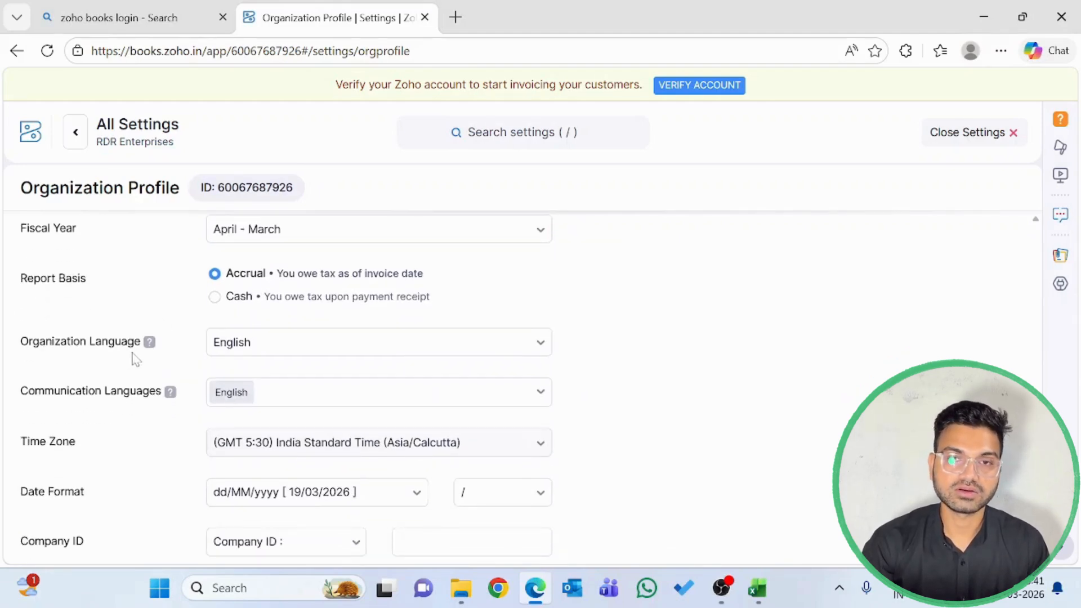
scroll(135, 427, "down", 5)
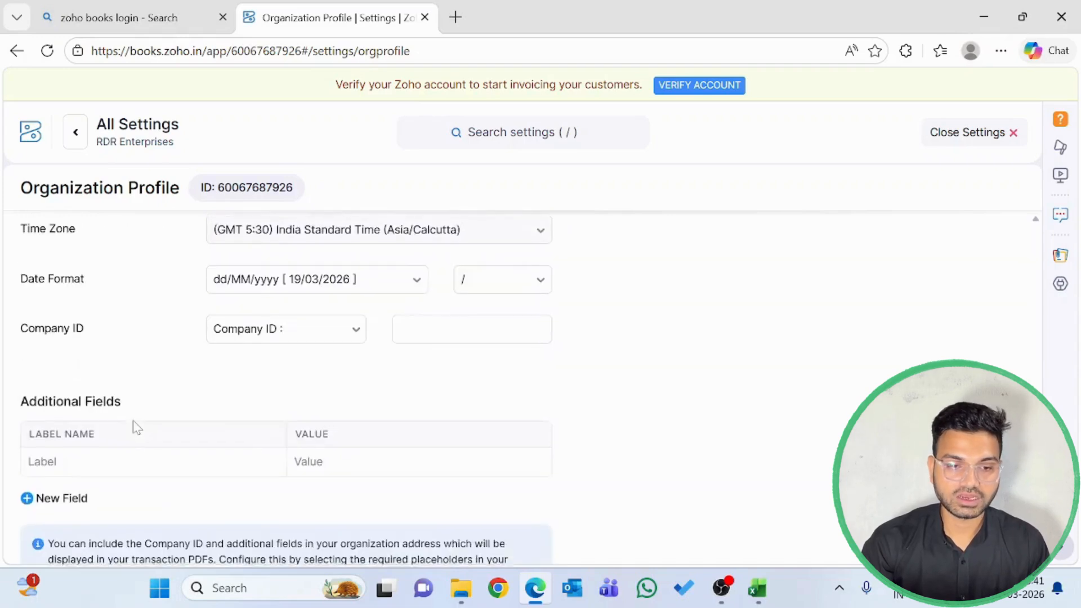
scroll(137, 427, "down", 1)
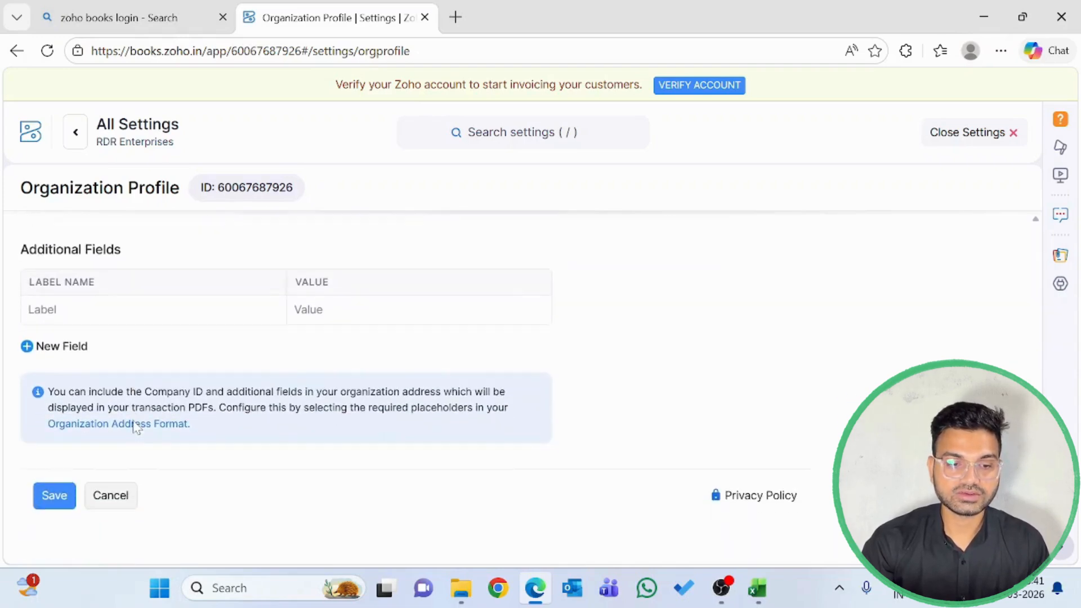
left_click(50, 499)
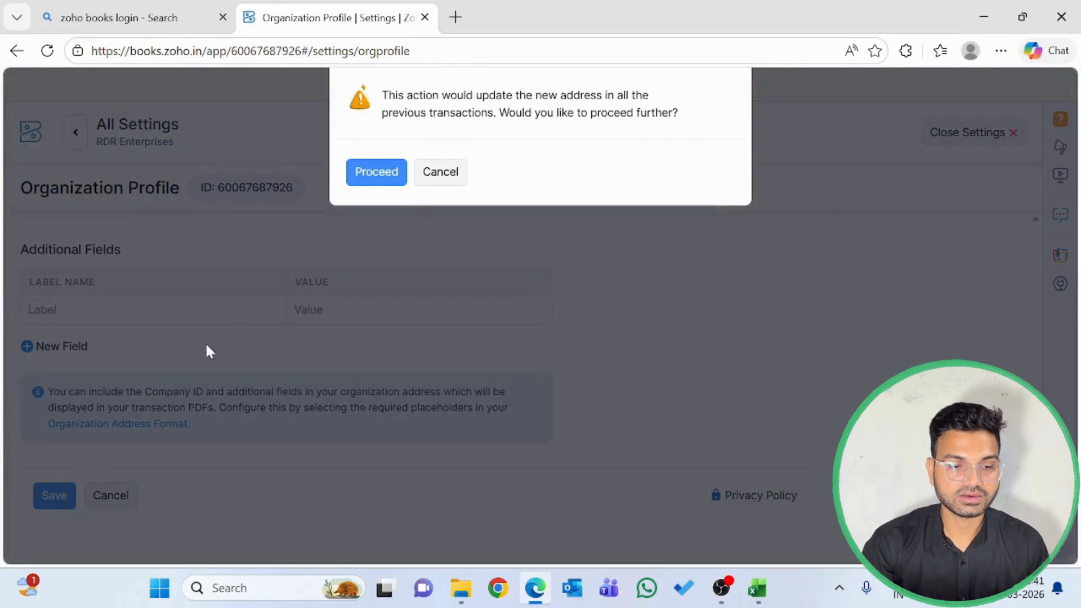
left_click(358, 176)
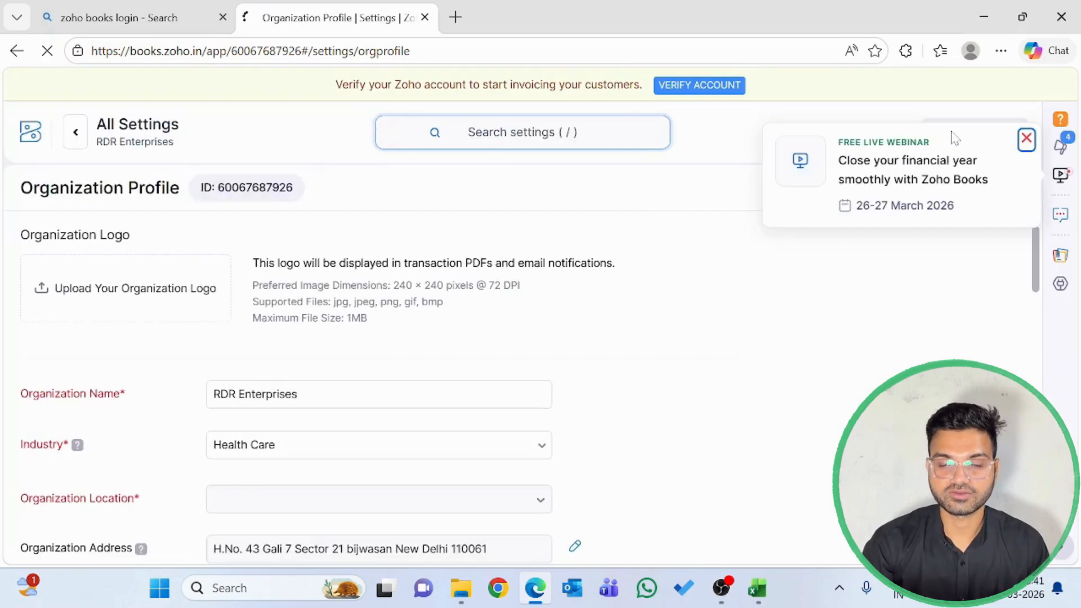
left_click(1027, 139)
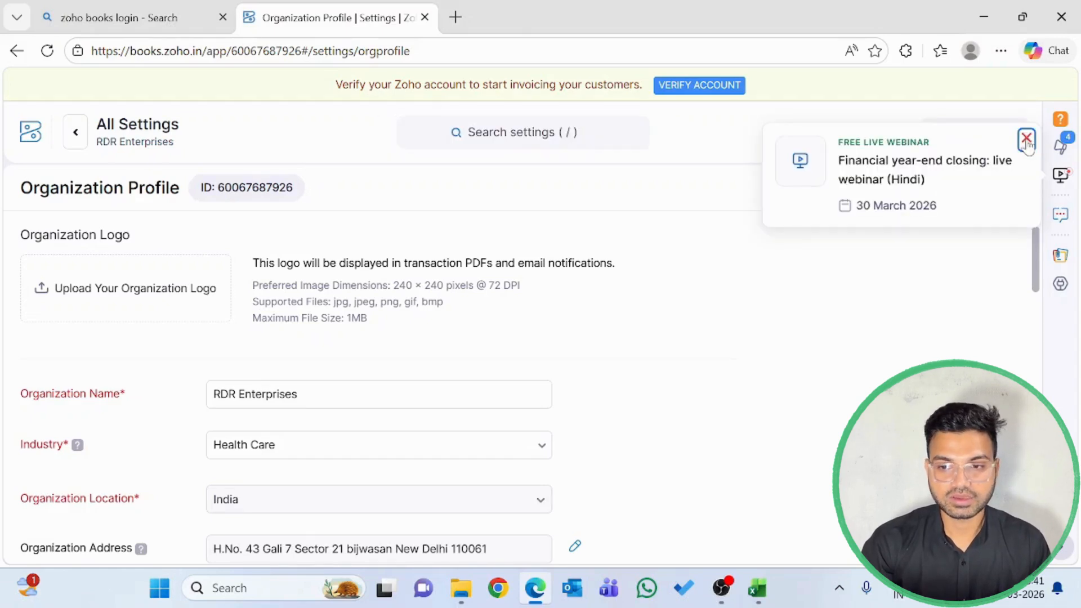